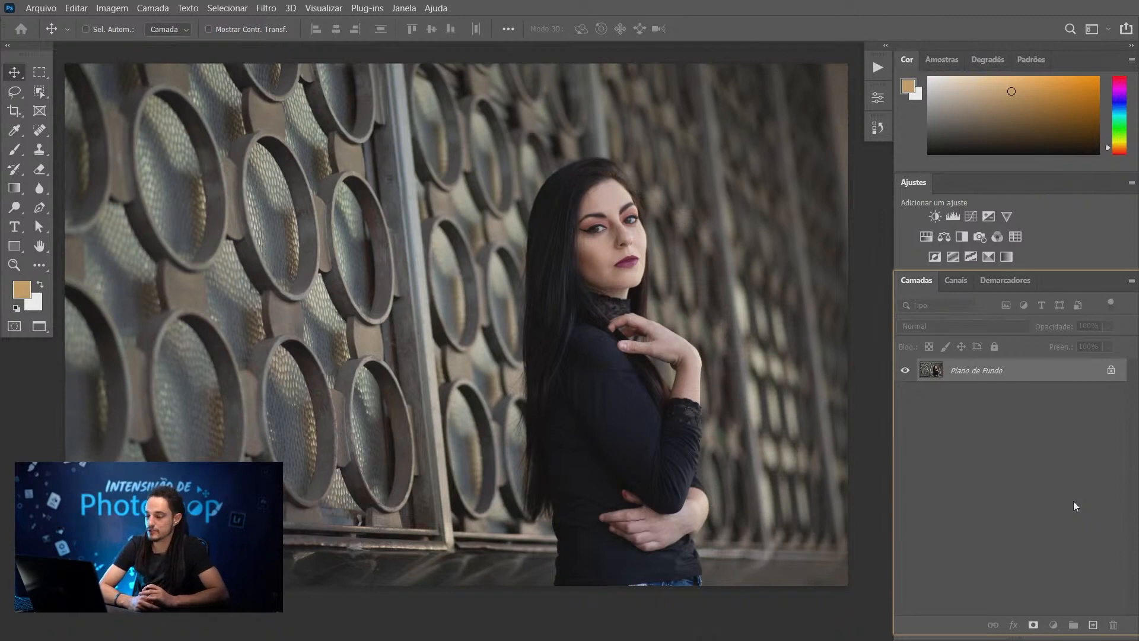
Duplicate the background layer and desaturate the copy to black and white
{"action": "key", "text": "ctrl+j"}
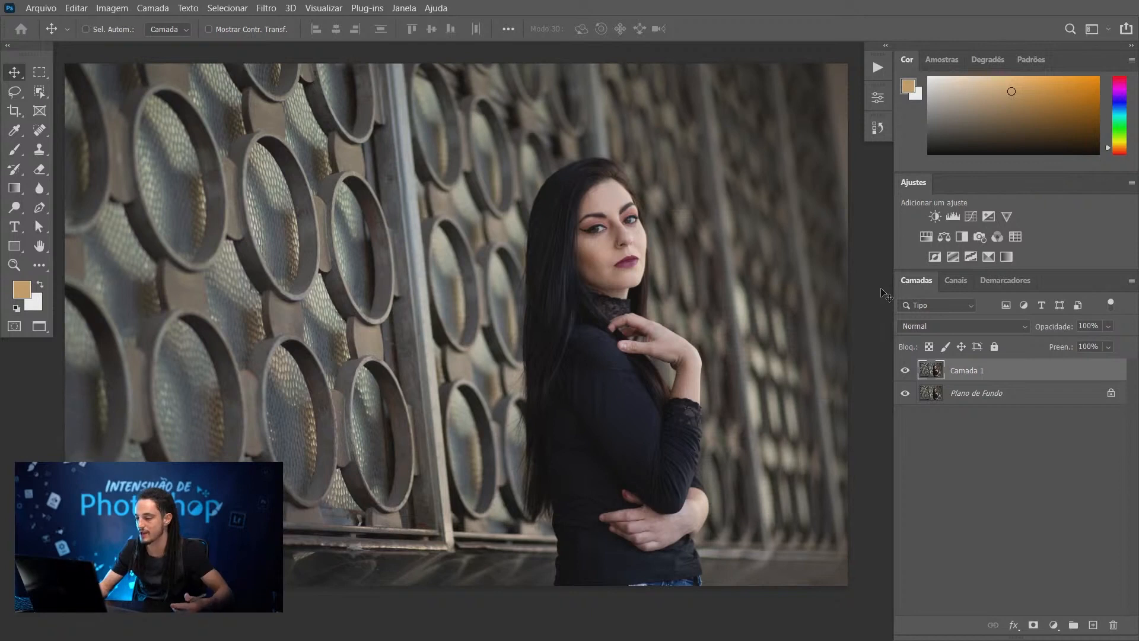
{"action": "left_click", "coordinate": [969, 391]}
{"action": "left_click", "coordinate": [954, 370]}
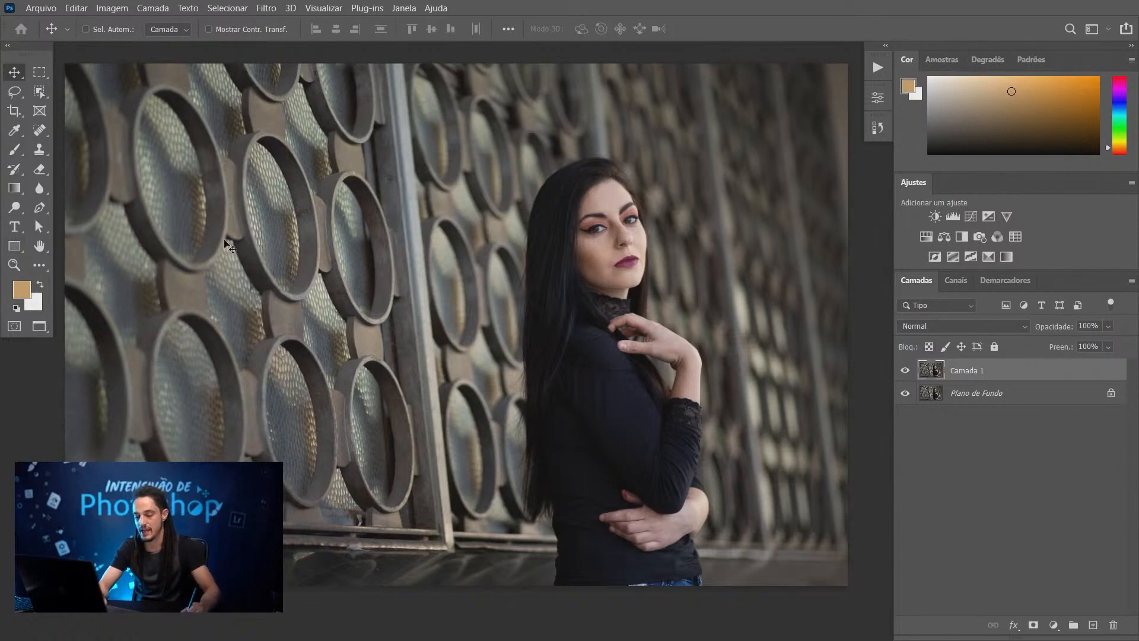
{"action": "key", "text": "b"}
{"action": "left_click", "coordinate": [498, 330]}
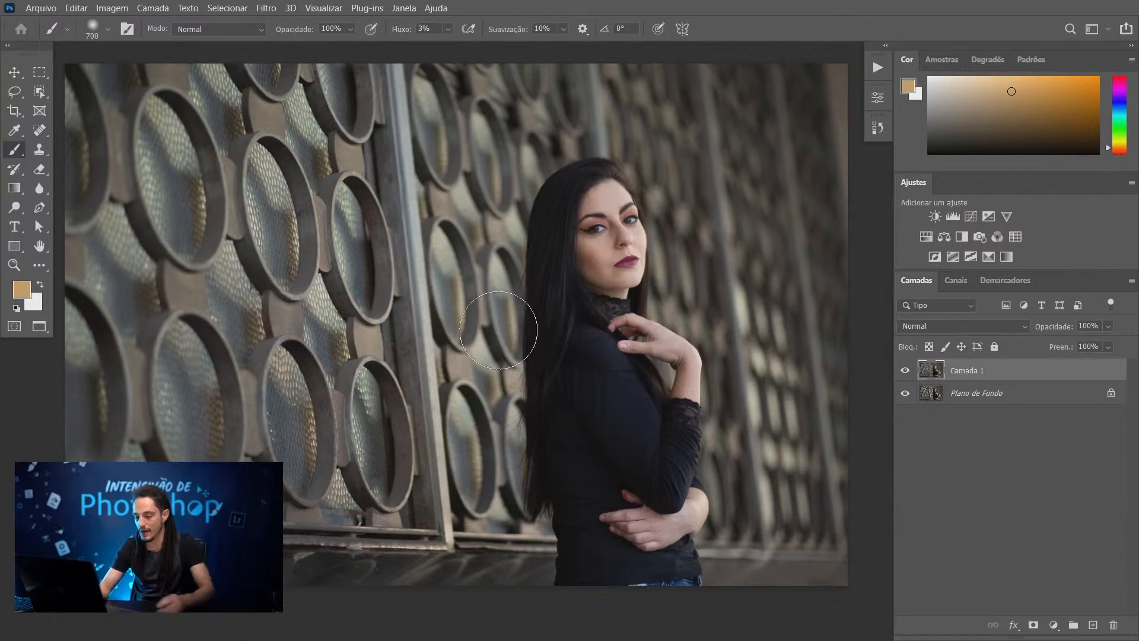
{"action": "key", "text": "ctrl+shift+alt+n"}
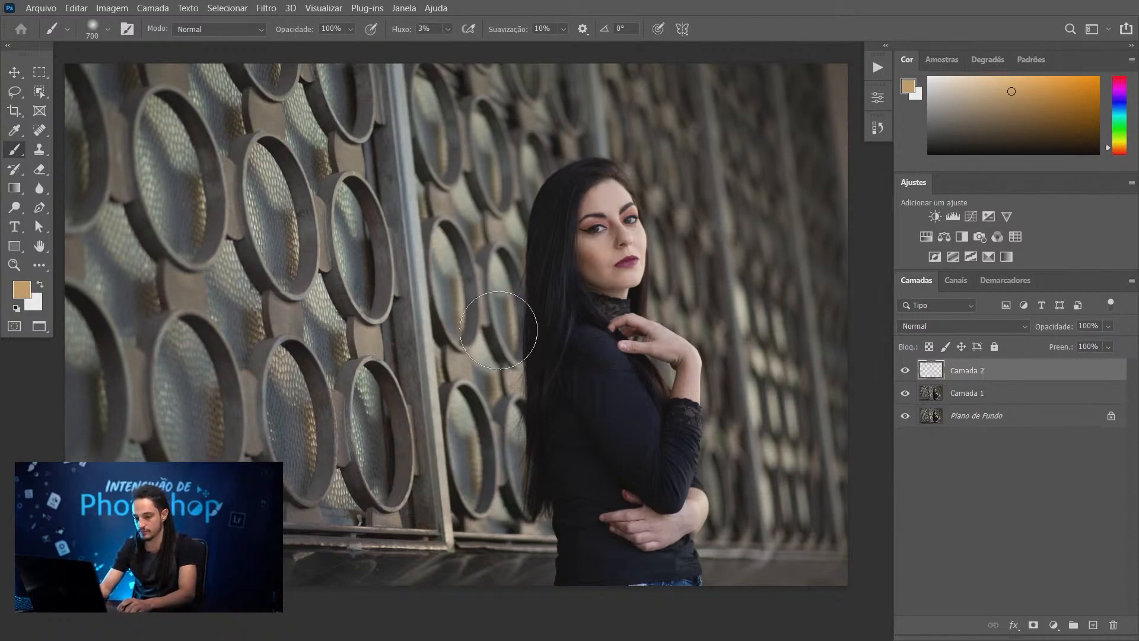
{"action": "key", "text": "ctrl+e"}
{"action": "key", "text": "ctrl+shift+u"}
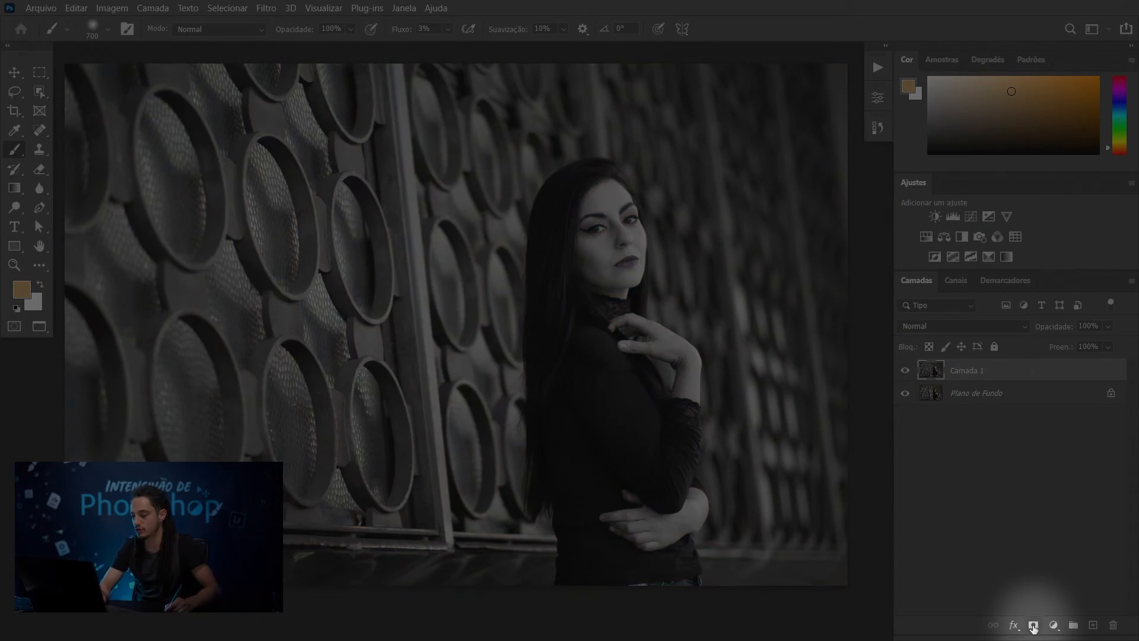
Add a layer mask to the black-and-white layer and invert the mask to black
{"action": "left_click", "coordinate": [1033, 627]}
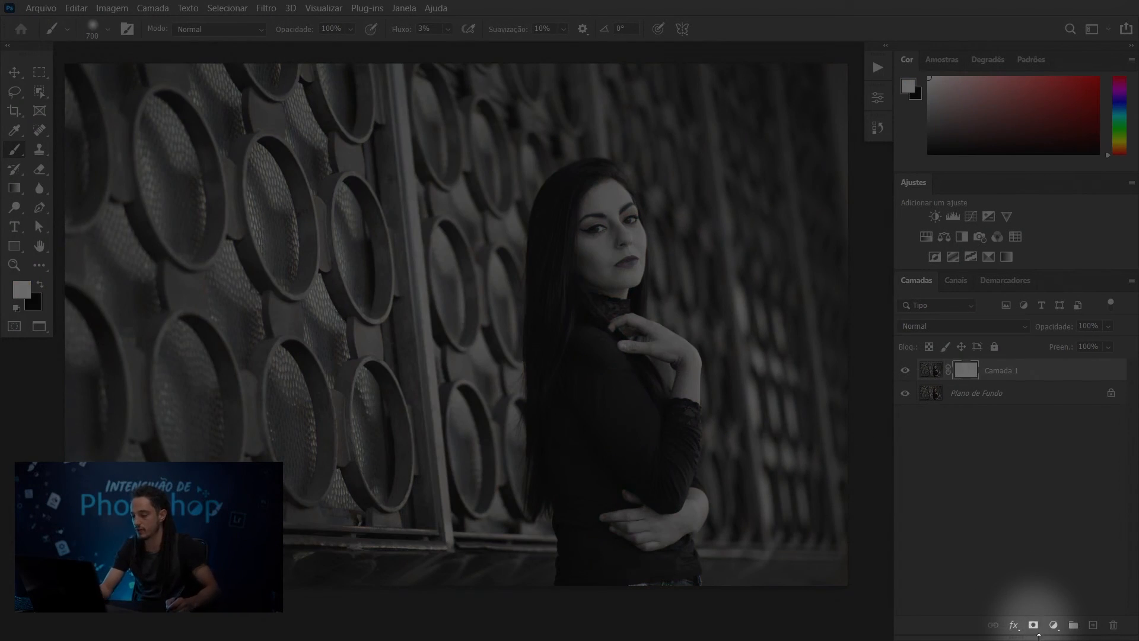
{"action": "key", "text": "ctrl+z"}
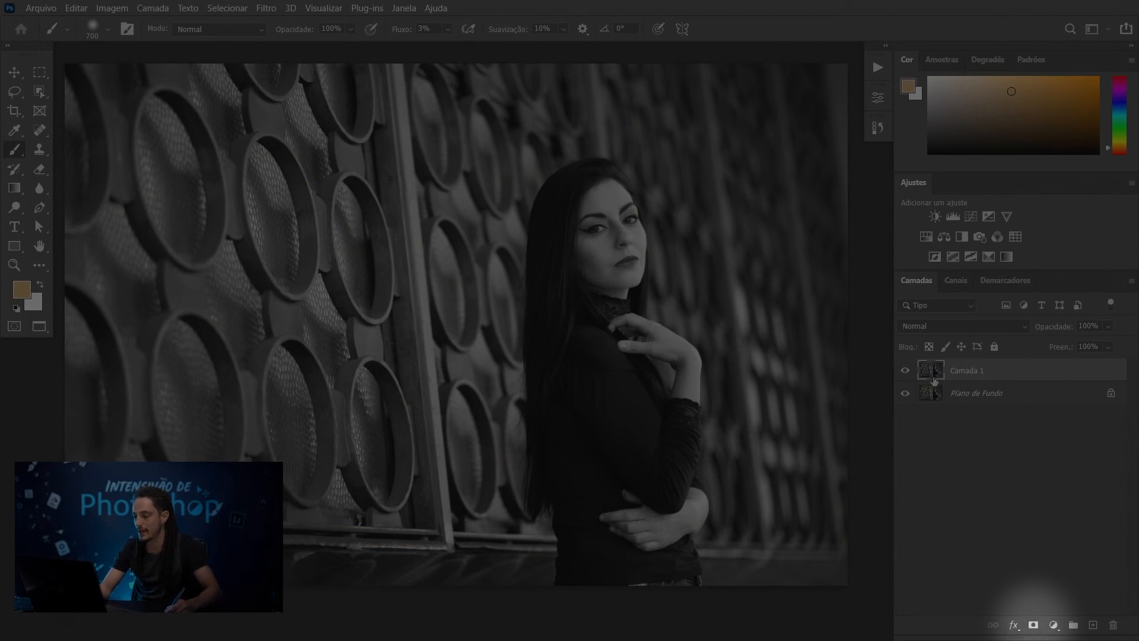
{"action": "left_click", "coordinate": [1033, 626]}
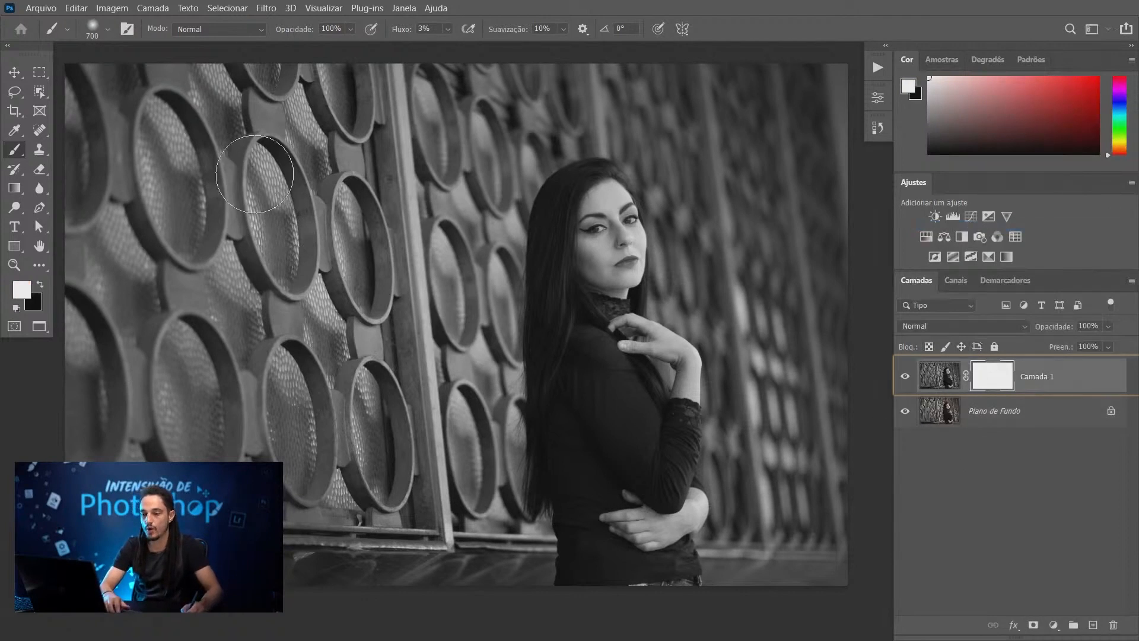
{"action": "mouse_move", "coordinate": [350, 235]}
{"action": "left_mouse_down"}
{"action": "mouse_move", "coordinate": [331, 230]}
{"action": "mouse_move", "coordinate": [359, 233]}
{"action": "left_mouse_up"}
{"action": "key", "text": "x"}
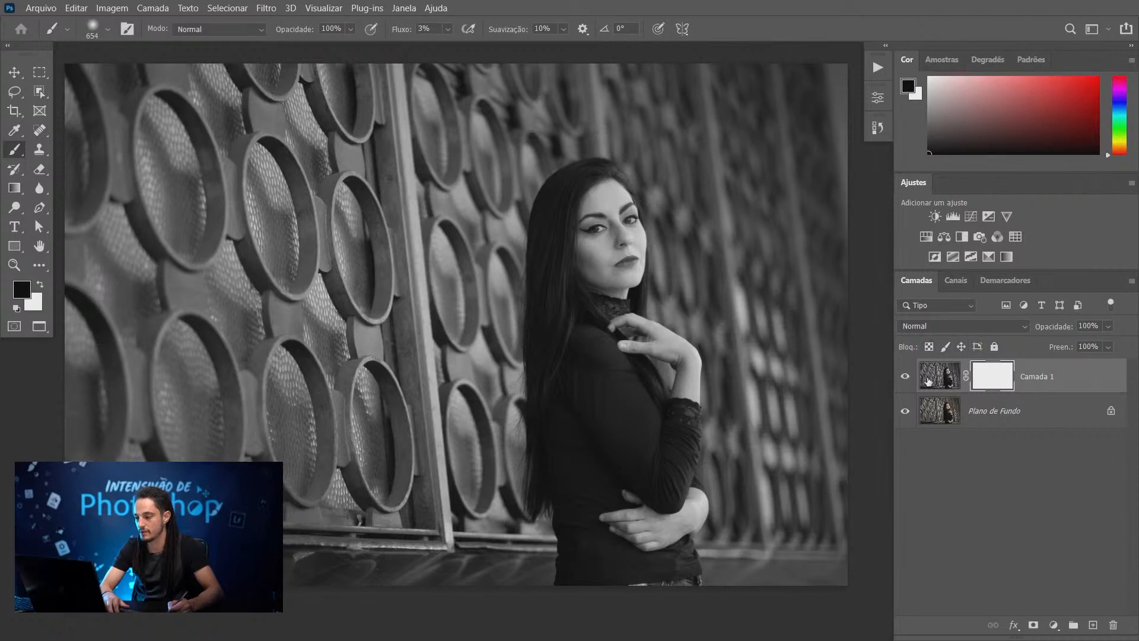
{"action": "key", "text": "i"}
{"action": "key", "text": "ctrl+i"}
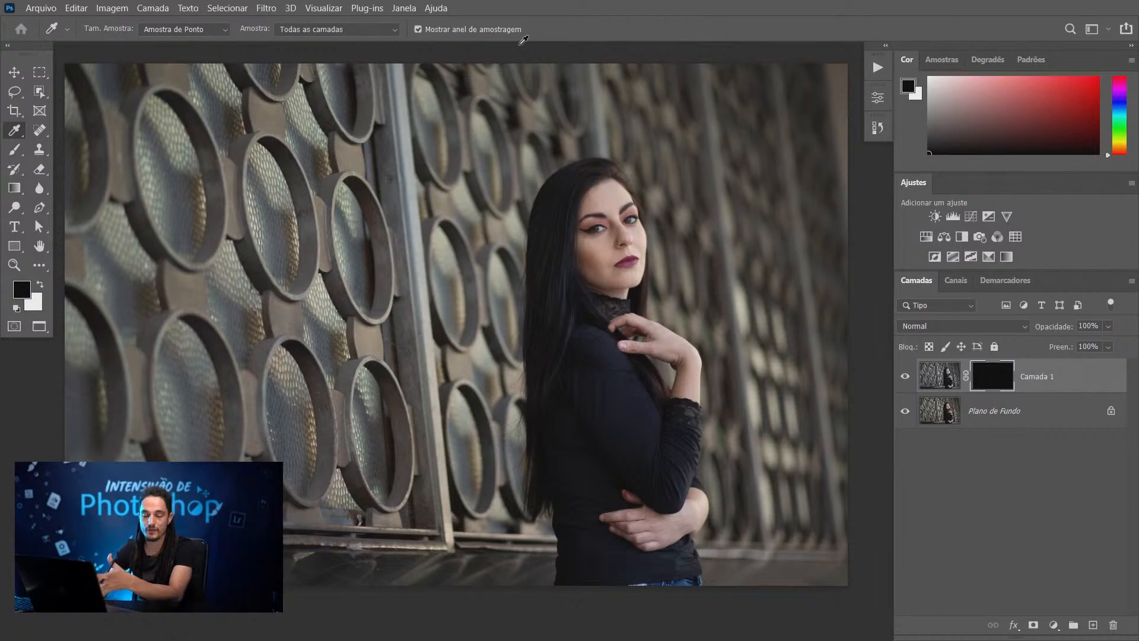
Delete the masked black-and-white layer and make a fresh duplicate of the background layer
{"action": "key", "text": "Delete"}
{"action": "key", "text": "Delete"}
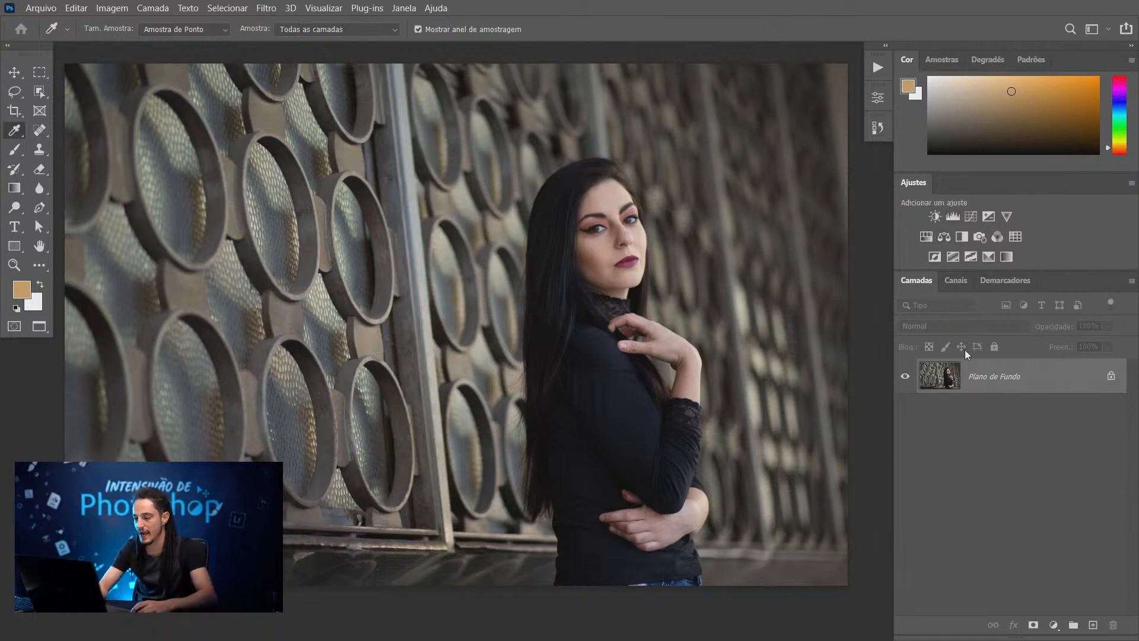
{"action": "key", "text": "ctrl+j"}
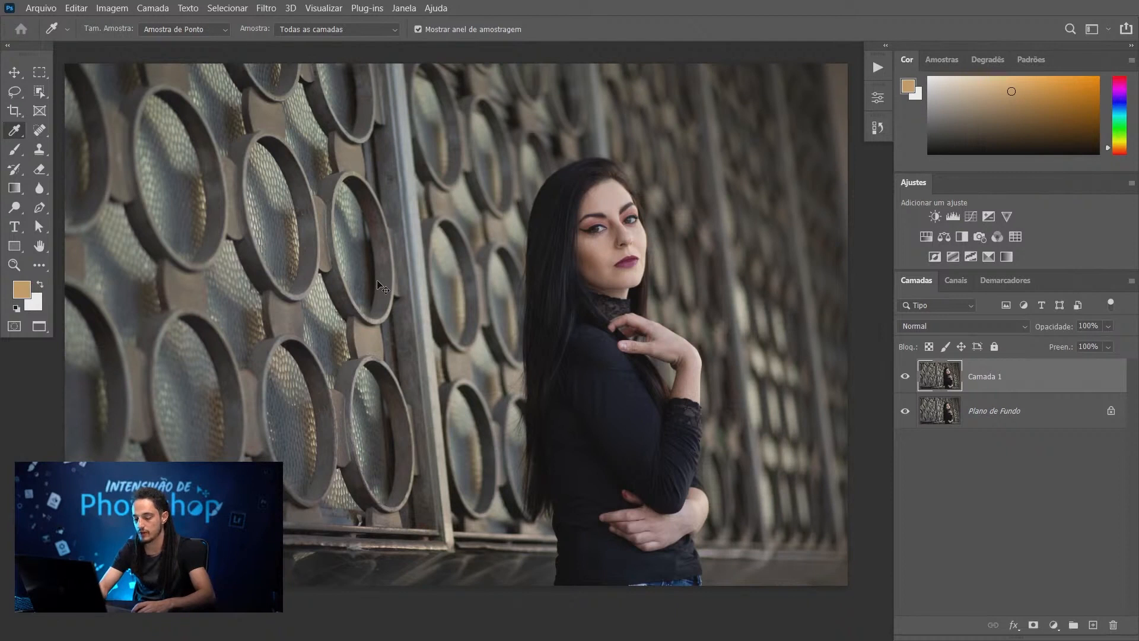
Darken the duplicate's midtones with Curves, placing an RGB curve point at input 147, output 114
{"action": "key", "text": "ctrl+m"}
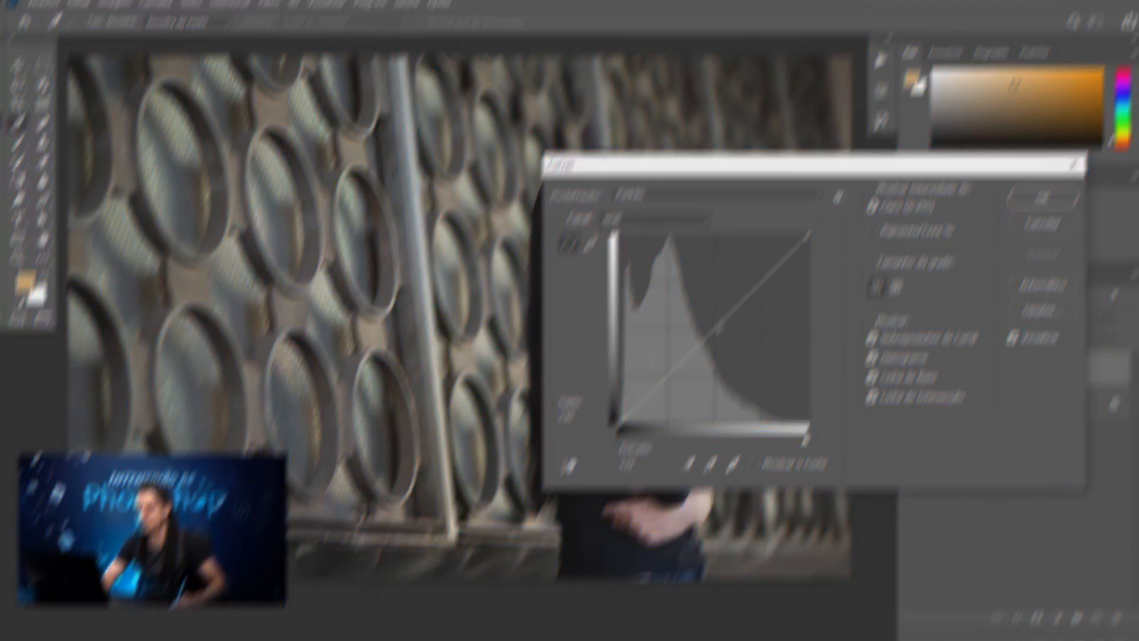
{"action": "left_click_drag", "start_coordinate": [722, 325], "coordinate": [724, 346]}
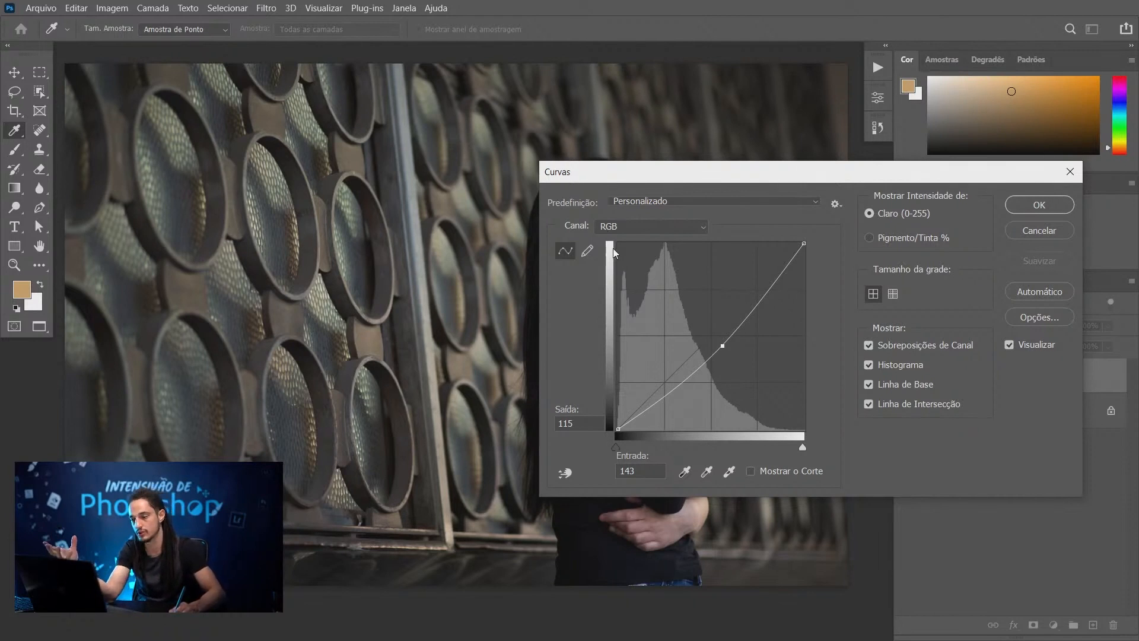
{"action": "mouse_move", "coordinate": [723, 346]}
{"action": "left_mouse_down"}
{"action": "mouse_move", "coordinate": [720, 325]}
{"action": "mouse_move", "coordinate": [737, 348]}
{"action": "mouse_move", "coordinate": [700, 323]}
{"action": "mouse_move", "coordinate": [726, 345]}
{"action": "left_mouse_up"}
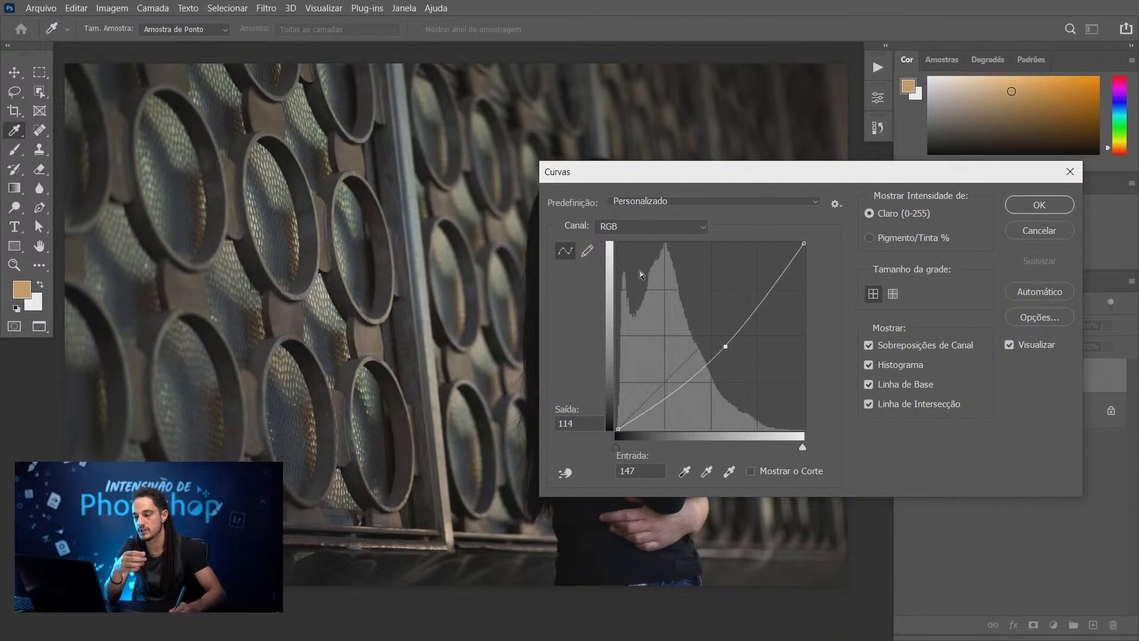
Tint the shadows blue by raising the Blue channel's black point to output 25 at input 0
{"action": "left_click", "coordinate": [611, 226]}
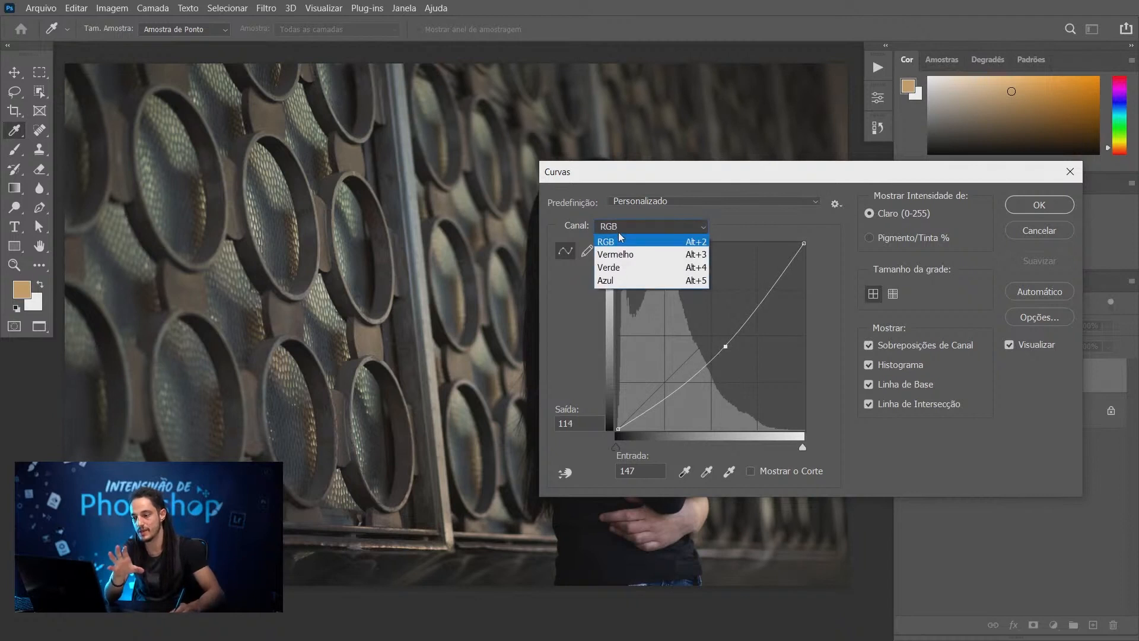
{"action": "left_click", "coordinate": [611, 282]}
{"action": "left_click_drag", "start_coordinate": [618, 428], "coordinate": [607, 409]}
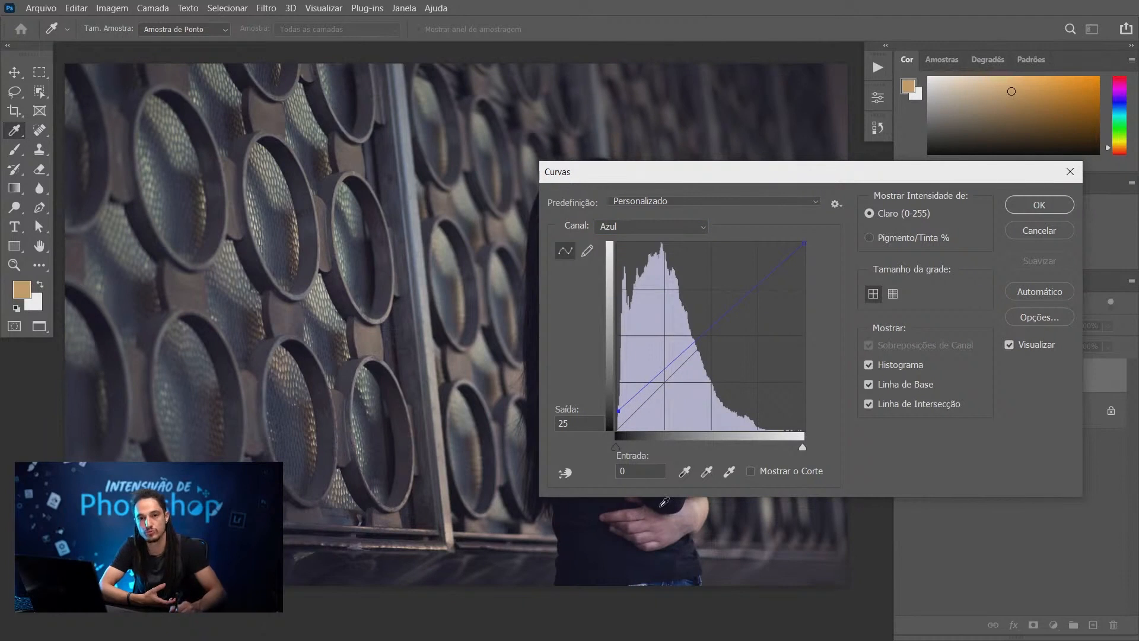
Move the Red channel's black point to input 12, output 0, and apply the Curves adjustment
{"action": "left_click", "coordinate": [629, 226]}
{"action": "left_click", "coordinate": [630, 256]}
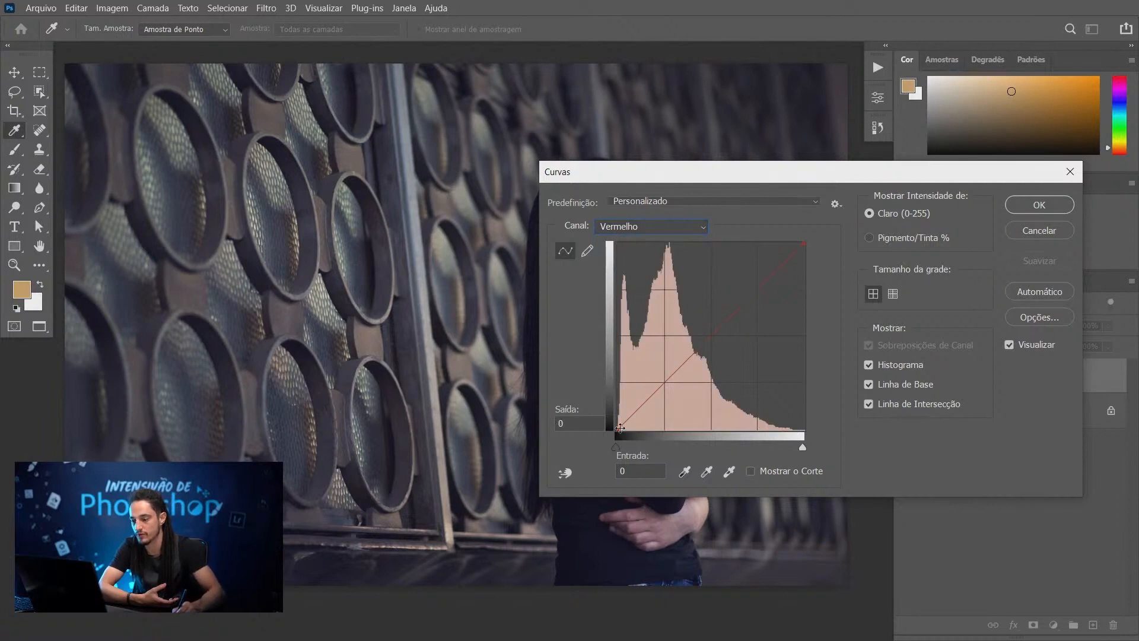
{"action": "mouse_move", "coordinate": [618, 427]}
{"action": "left_mouse_down"}
{"action": "mouse_move", "coordinate": [630, 435]}
{"action": "mouse_move", "coordinate": [619, 425]}
{"action": "left_mouse_up"}
{"action": "left_click_drag", "start_coordinate": [749, 172], "coordinate": [634, 133]}
{"action": "left_click", "coordinate": [924, 166]}
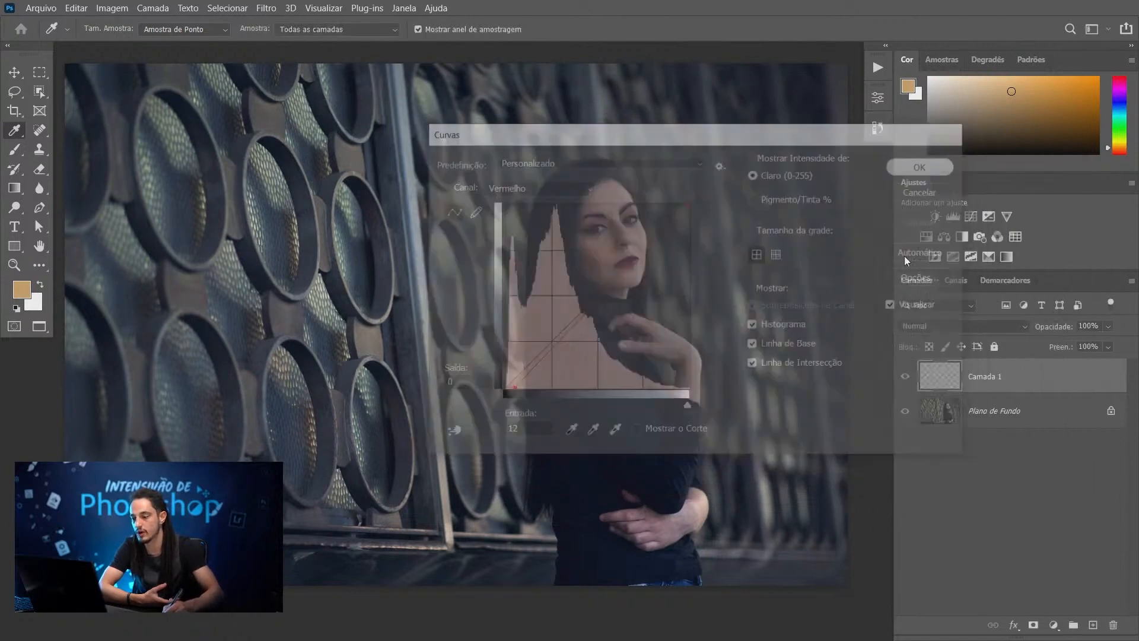
Compare the image with and without Camada 1, and give that layer a layer mask inverted to black
{"action": "left_click", "coordinate": [905, 381]}
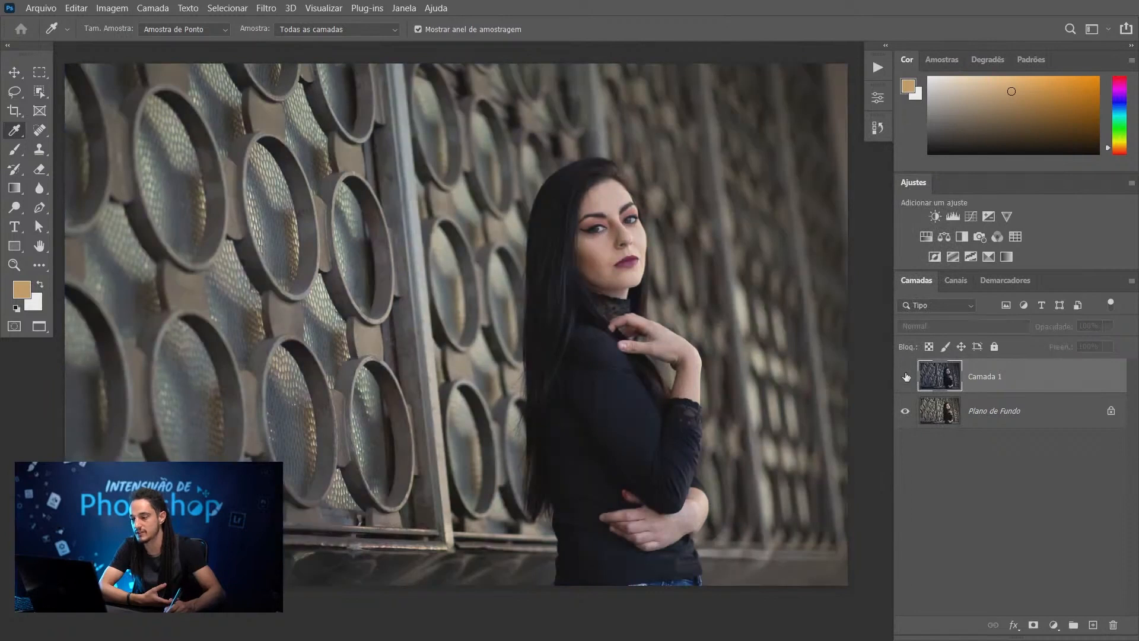
{"action": "left_click", "coordinate": [906, 378]}
{"action": "left_click", "coordinate": [907, 390]}
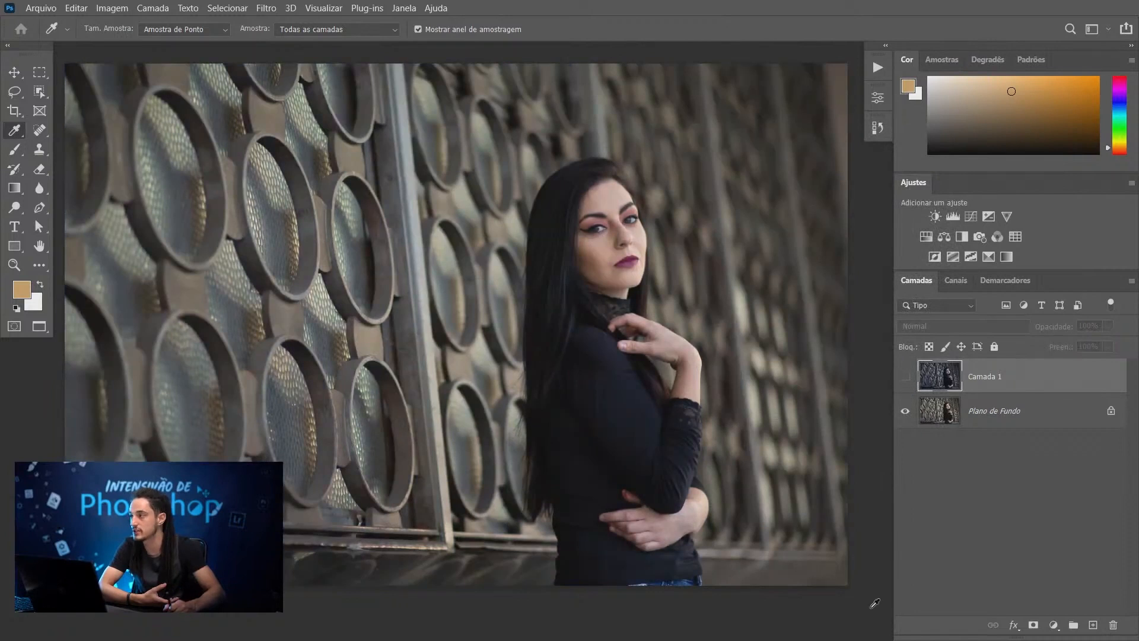
{"action": "left_click", "coordinate": [905, 377]}
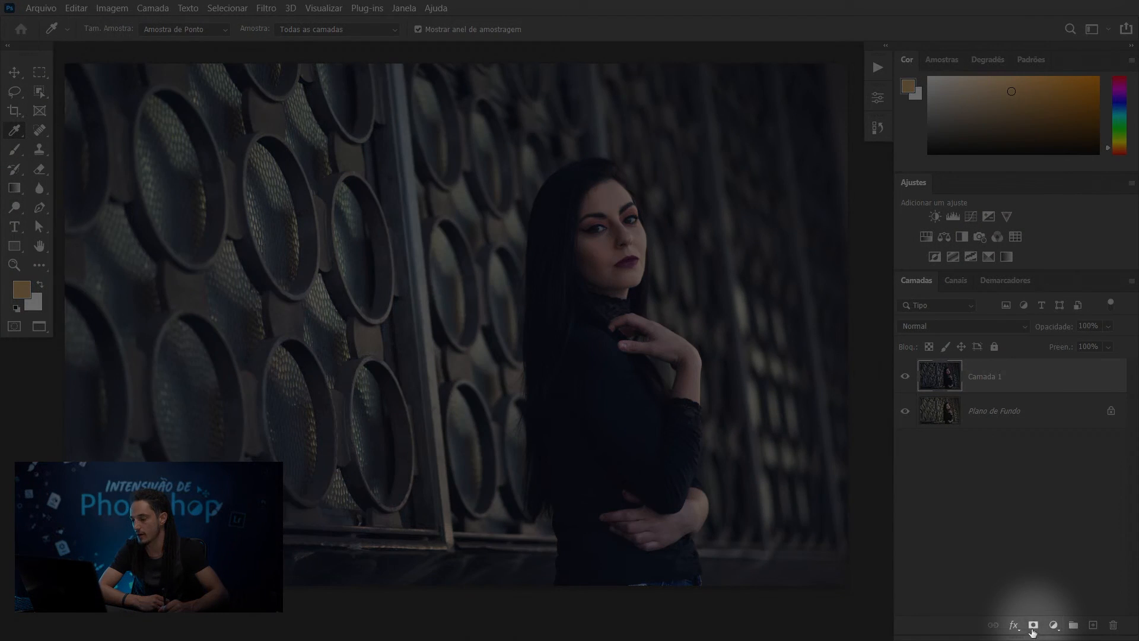
{"action": "left_click", "coordinate": [1033, 627]}
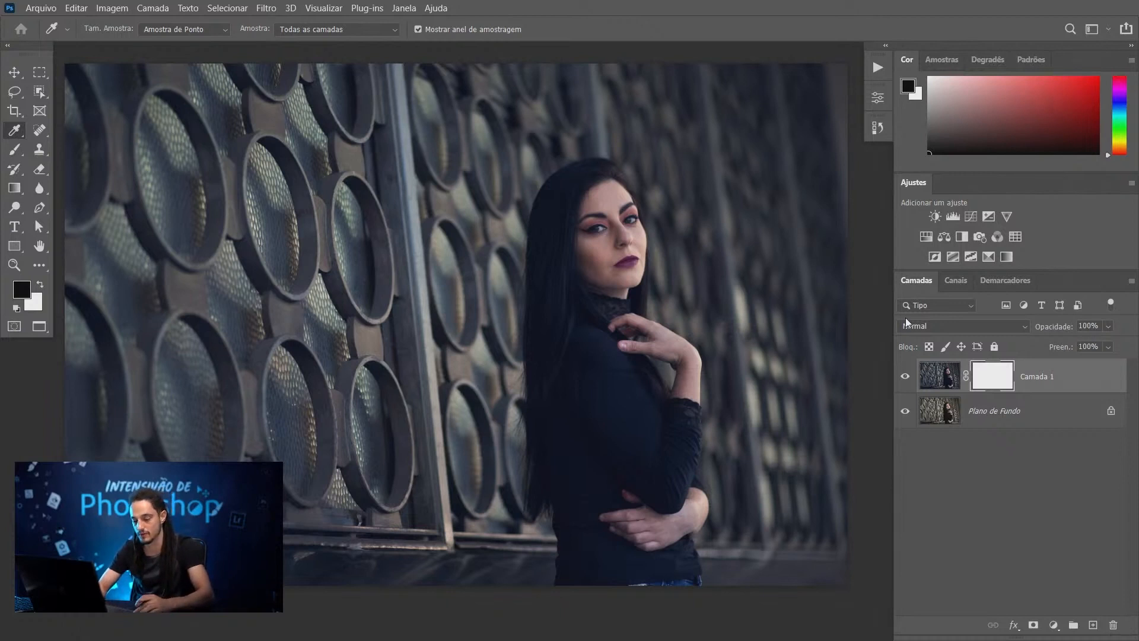
{"action": "key", "text": "ctrl+i"}
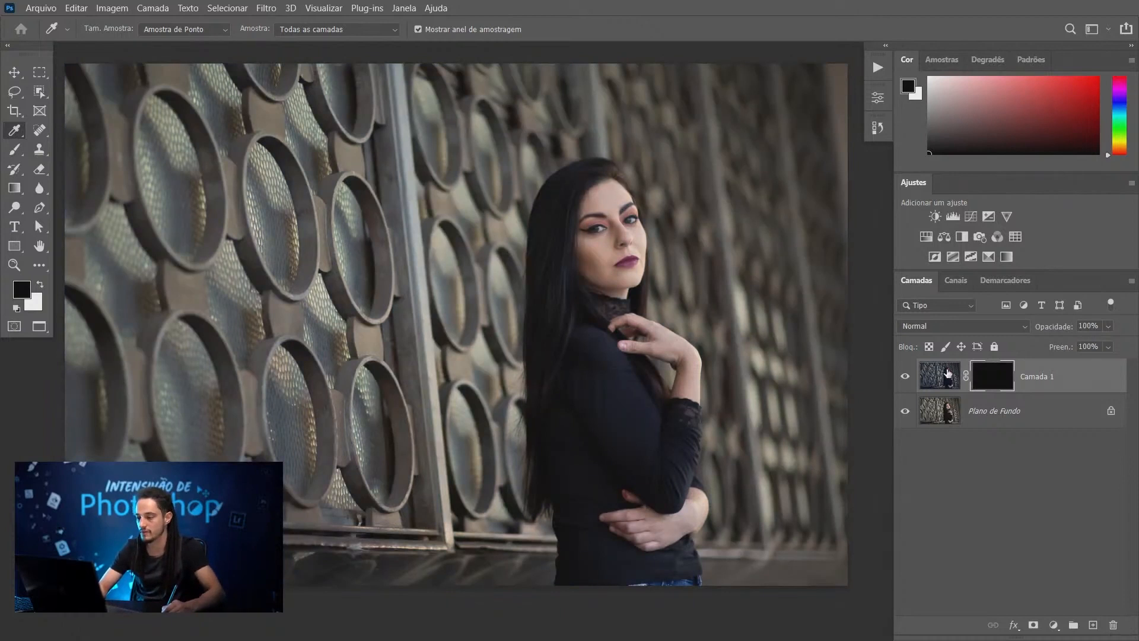
Set up the Brush tool with white as foreground color, size 1304 and 100% flow
{"action": "left_click", "coordinate": [15, 150]}
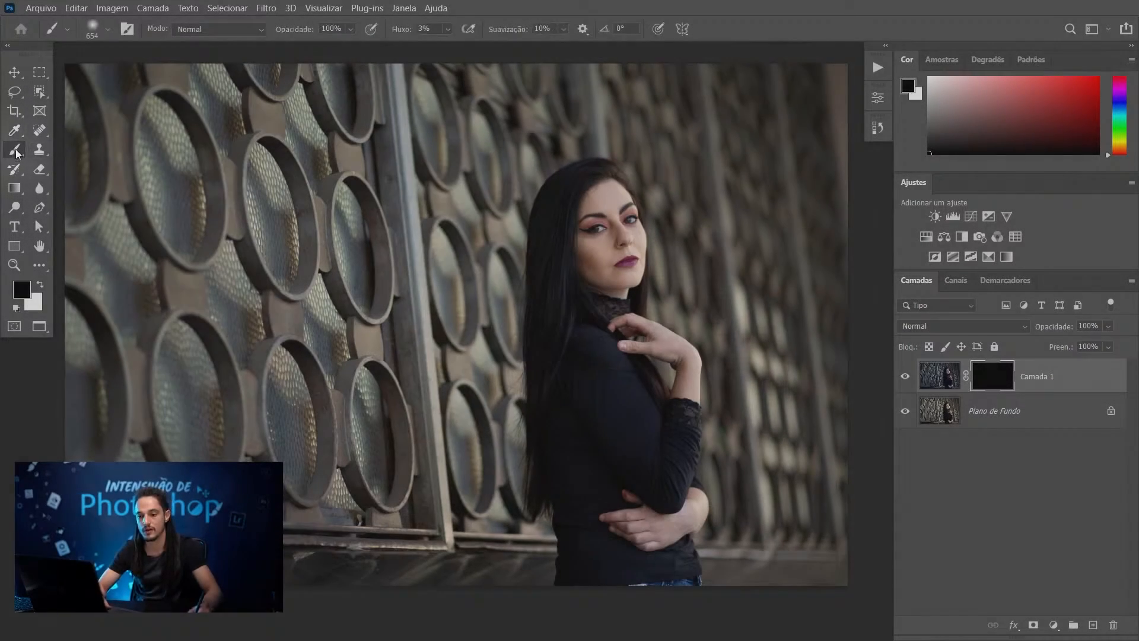
{"action": "right_click", "coordinate": [15, 151]}
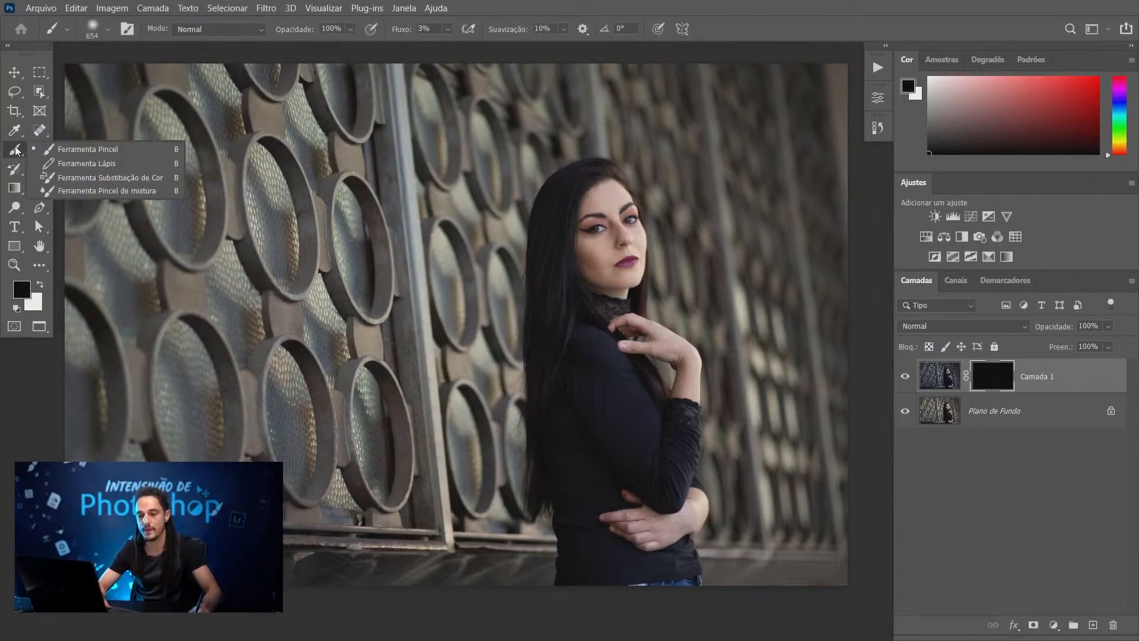
{"action": "left_click", "coordinate": [109, 150]}
{"action": "key", "text": "x"}
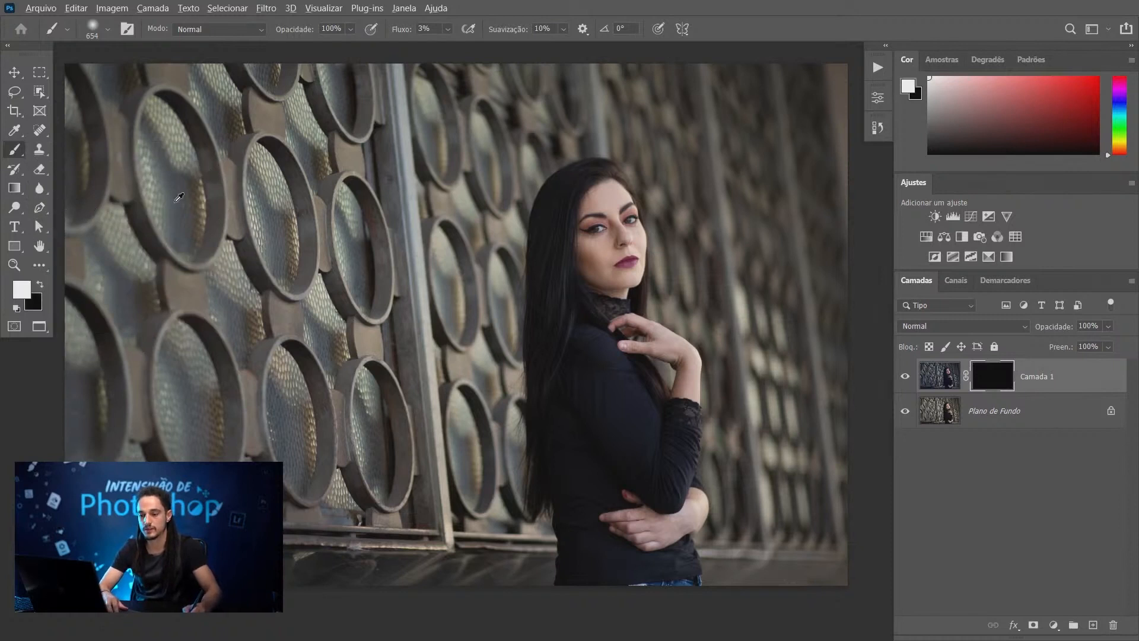
{"action": "left_click_drag", "start_coordinate": [254, 186], "coordinate": [279, 185]}
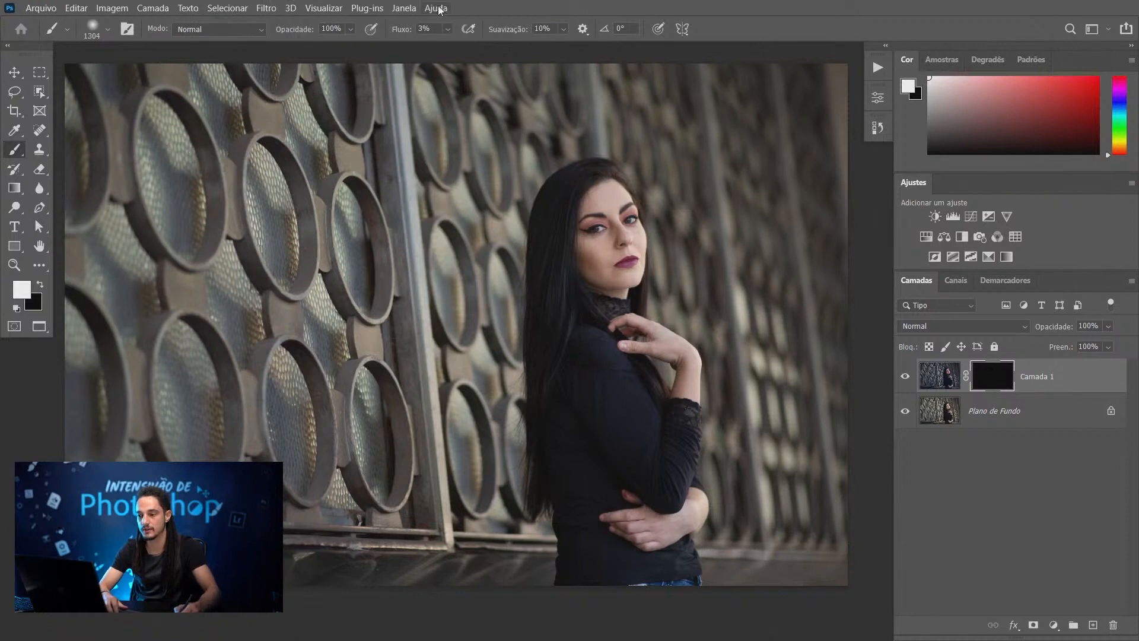
{"action": "left_click_drag", "start_coordinate": [403, 30], "coordinate": [516, 31]}
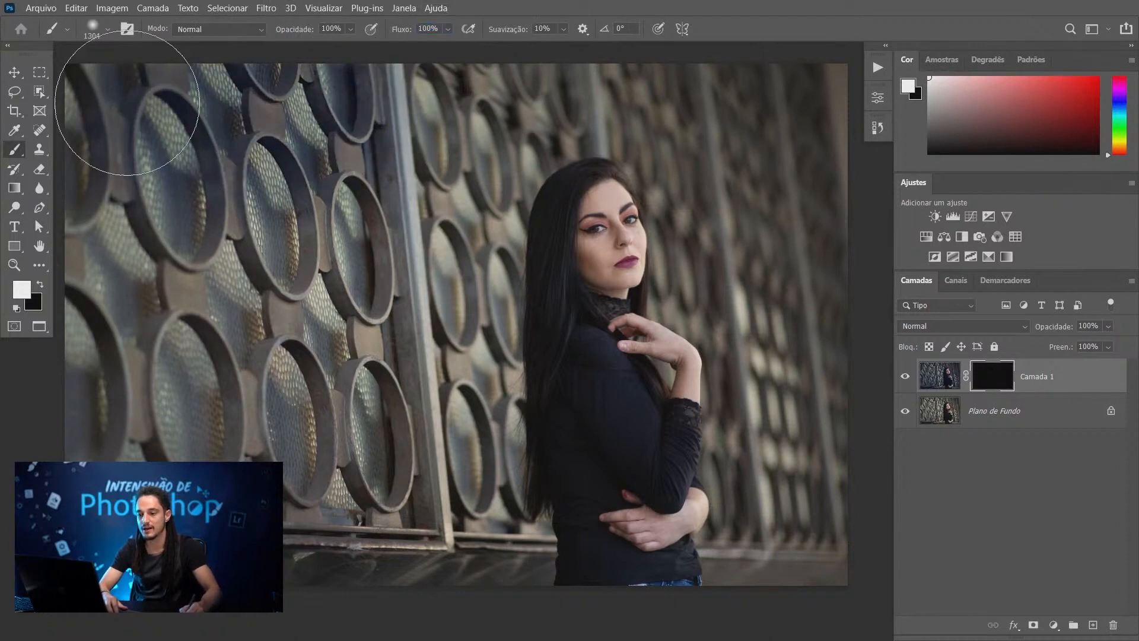
Paint white on Camada 1's mask over the wall and background around the woman to reveal the blue grading
{"action": "mouse_move", "coordinate": [95, 119]}
{"action": "left_mouse_down"}
{"action": "mouse_move", "coordinate": [66, 234]}
{"action": "mouse_move", "coordinate": [136, 252]}
{"action": "mouse_move", "coordinate": [159, 283]}
{"action": "mouse_move", "coordinate": [274, 308]}
{"action": "mouse_move", "coordinate": [275, 325]}
{"action": "mouse_move", "coordinate": [240, 346]}
{"action": "mouse_move", "coordinate": [234, 378]}
{"action": "mouse_move", "coordinate": [133, 427]}
{"action": "mouse_move", "coordinate": [93, 466]}
{"action": "mouse_move", "coordinate": [116, 466]}
{"action": "mouse_move", "coordinate": [49, 497]}
{"action": "mouse_move", "coordinate": [360, 352]}
{"action": "left_mouse_up"}
{"action": "mouse_move", "coordinate": [370, 104]}
{"action": "left_mouse_down"}
{"action": "mouse_move", "coordinate": [426, 108]}
{"action": "mouse_move", "coordinate": [528, 49]}
{"action": "mouse_move", "coordinate": [535, 16]}
{"action": "mouse_move", "coordinate": [417, 99]}
{"action": "mouse_move", "coordinate": [432, 257]}
{"action": "left_mouse_up"}
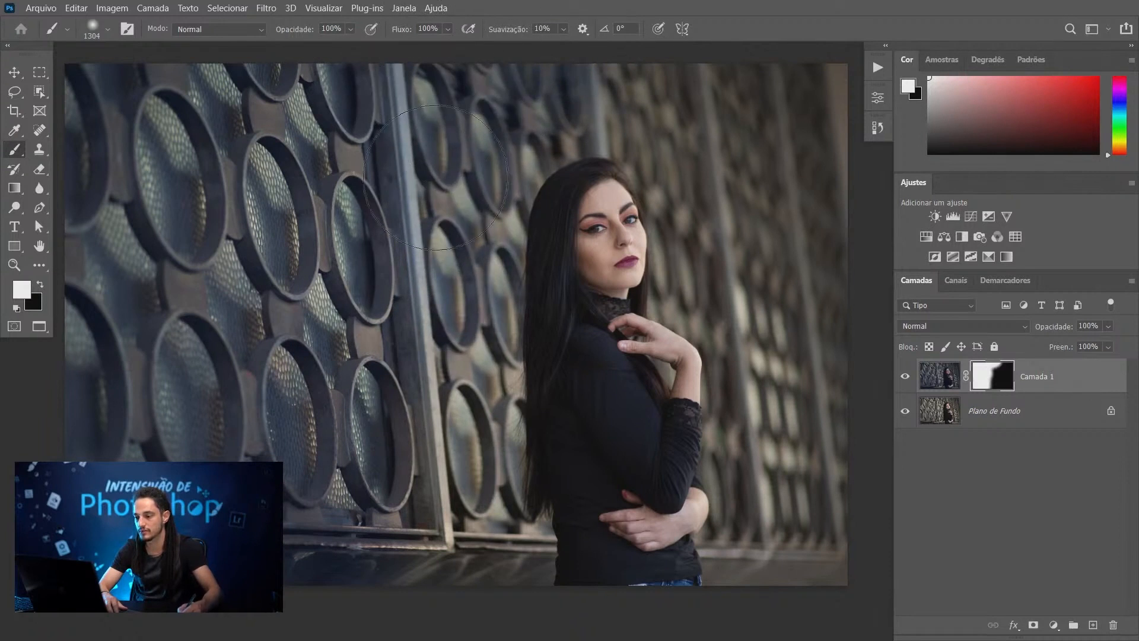
{"action": "left_click_drag", "start_coordinate": [538, 141], "coordinate": [467, 146]}
{"action": "mouse_move", "coordinate": [534, 128]}
{"action": "left_mouse_down"}
{"action": "mouse_move", "coordinate": [699, 68]}
{"action": "mouse_move", "coordinate": [809, 89]}
{"action": "mouse_move", "coordinate": [892, 450]}
{"action": "mouse_move", "coordinate": [830, 584]}
{"action": "mouse_move", "coordinate": [827, 539]}
{"action": "mouse_move", "coordinate": [800, 588]}
{"action": "mouse_move", "coordinate": [789, 312]}
{"action": "mouse_move", "coordinate": [791, 481]}
{"action": "mouse_move", "coordinate": [783, 423]}
{"action": "mouse_move", "coordinate": [791, 317]}
{"action": "mouse_move", "coordinate": [760, 190]}
{"action": "mouse_move", "coordinate": [696, 142]}
{"action": "mouse_move", "coordinate": [710, 142]}
{"action": "mouse_move", "coordinate": [631, 101]}
{"action": "mouse_move", "coordinate": [555, 89]}
{"action": "left_mouse_up"}
{"action": "mouse_move", "coordinate": [671, 240]}
{"action": "left_mouse_down"}
{"action": "mouse_move", "coordinate": [649, 229]}
{"action": "mouse_move", "coordinate": [650, 265]}
{"action": "mouse_move", "coordinate": [621, 251]}
{"action": "left_mouse_up"}
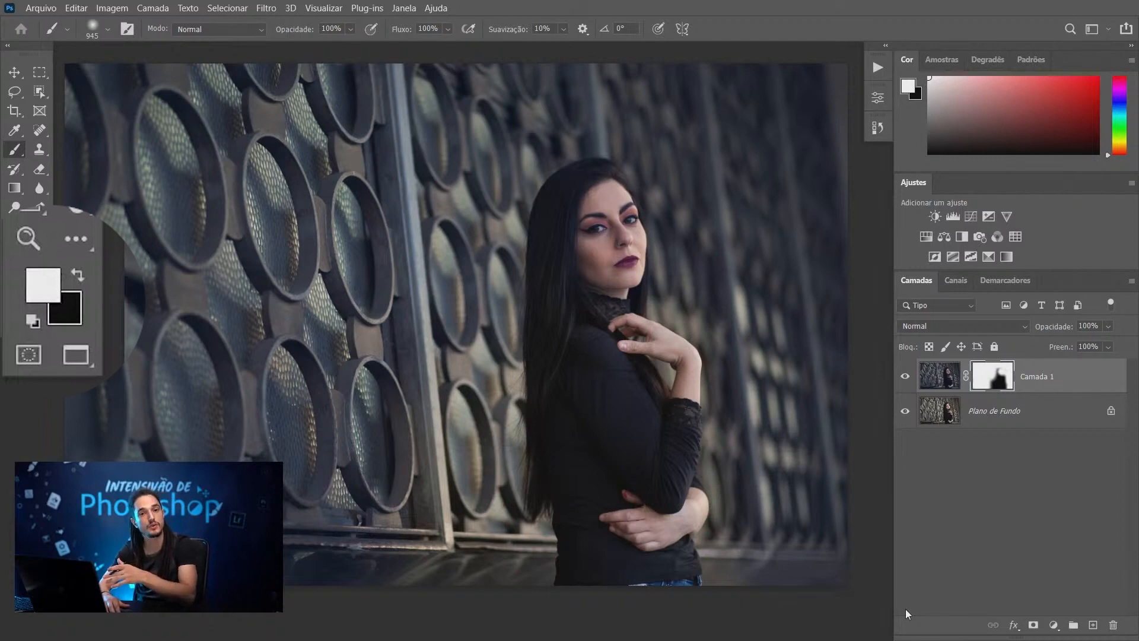
Refine the mask with a size 601 brush, painting black over the woman and white over the background around her
{"action": "key", "text": "x"}
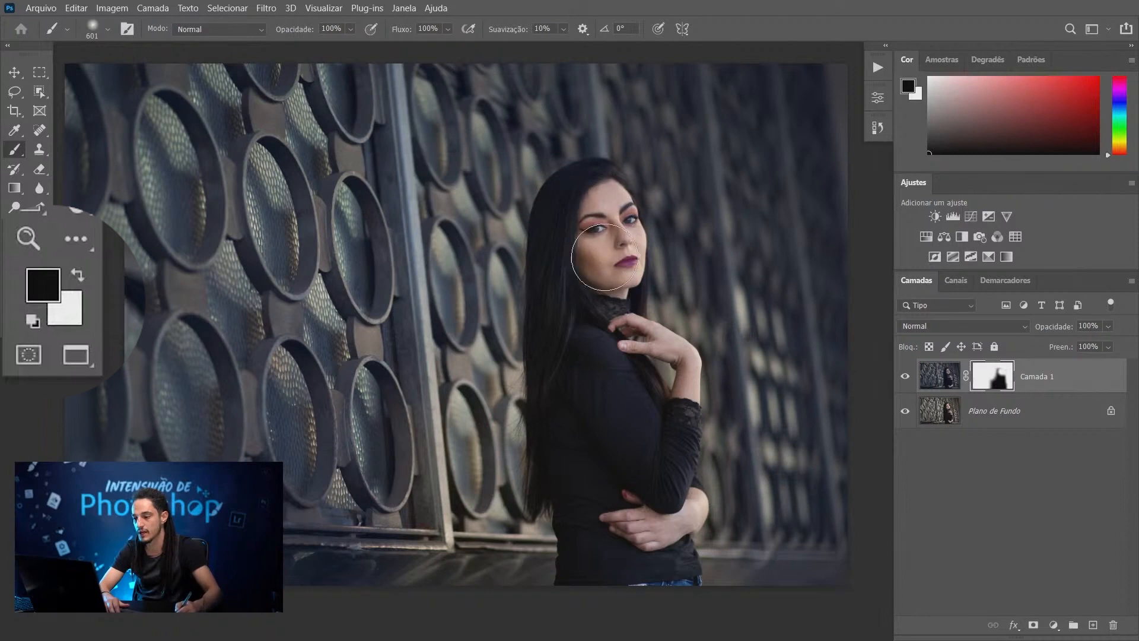
{"action": "left_click_drag", "start_coordinate": [558, 243], "coordinate": [583, 201]}
{"action": "key", "text": "x"}
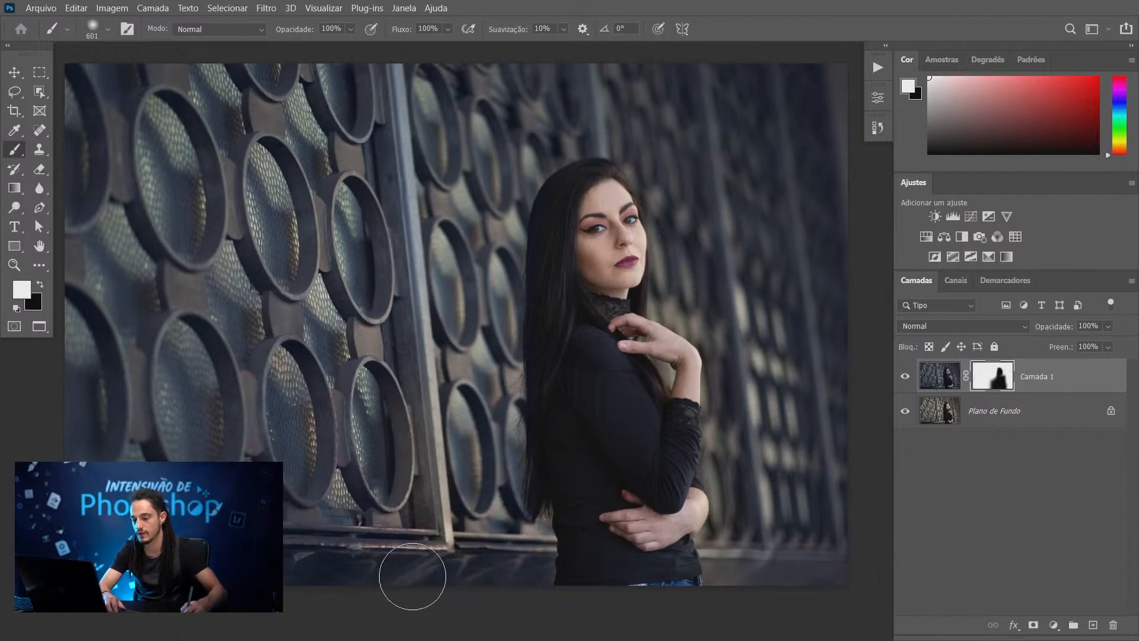
{"action": "left_click_drag", "start_coordinate": [461, 573], "coordinate": [435, 560]}
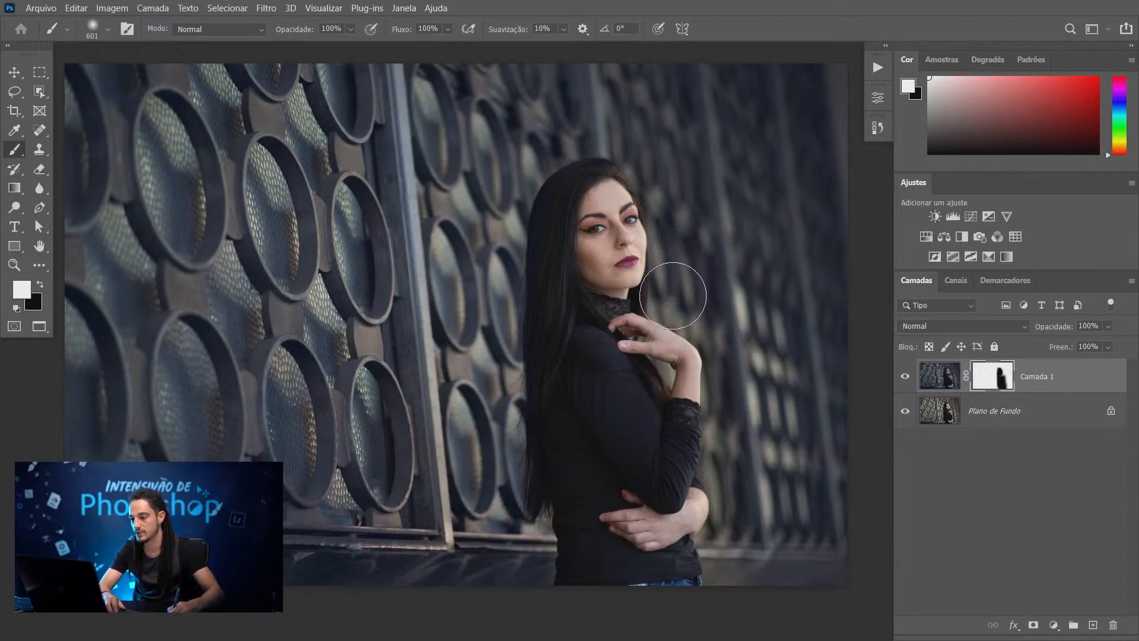
{"action": "mouse_move", "coordinate": [730, 407]}
{"action": "left_mouse_down"}
{"action": "mouse_move", "coordinate": [720, 448]}
{"action": "mouse_move", "coordinate": [727, 387]}
{"action": "mouse_move", "coordinate": [737, 520]}
{"action": "mouse_move", "coordinate": [729, 551]}
{"action": "left_mouse_up"}
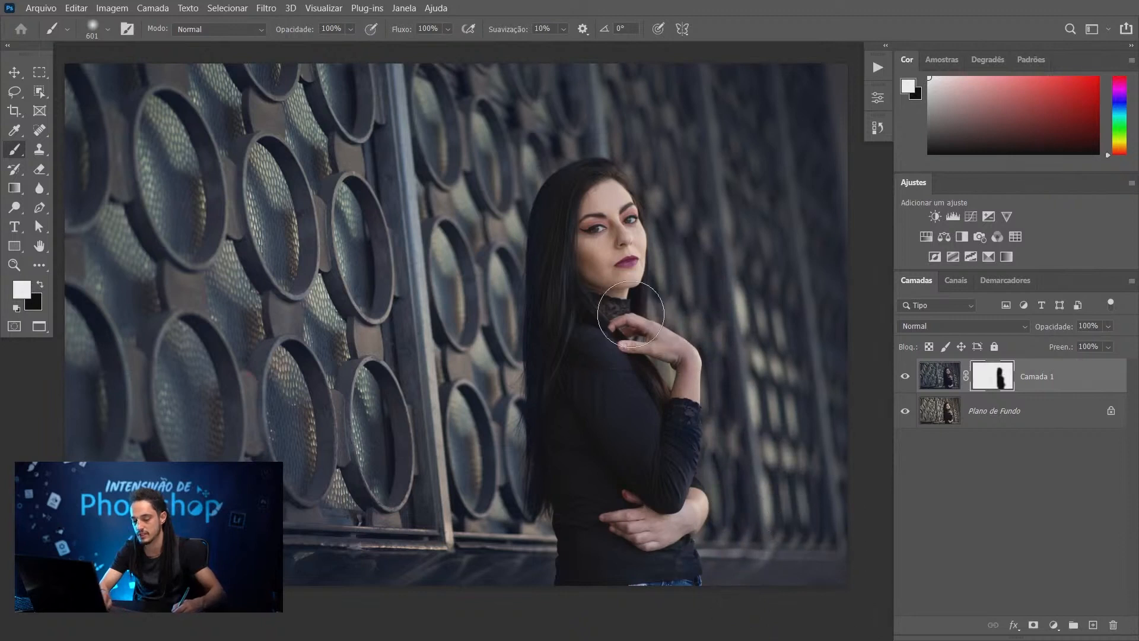
Touch up Camada 1's mask with a size 222 brush, painting black over the woman's raised hand and white beside her arm
{"action": "key", "text": "x"}
{"action": "left_click_drag", "start_coordinate": [653, 327], "coordinate": [640, 328]}
{"action": "left_click_drag", "start_coordinate": [651, 340], "coordinate": [640, 340]}
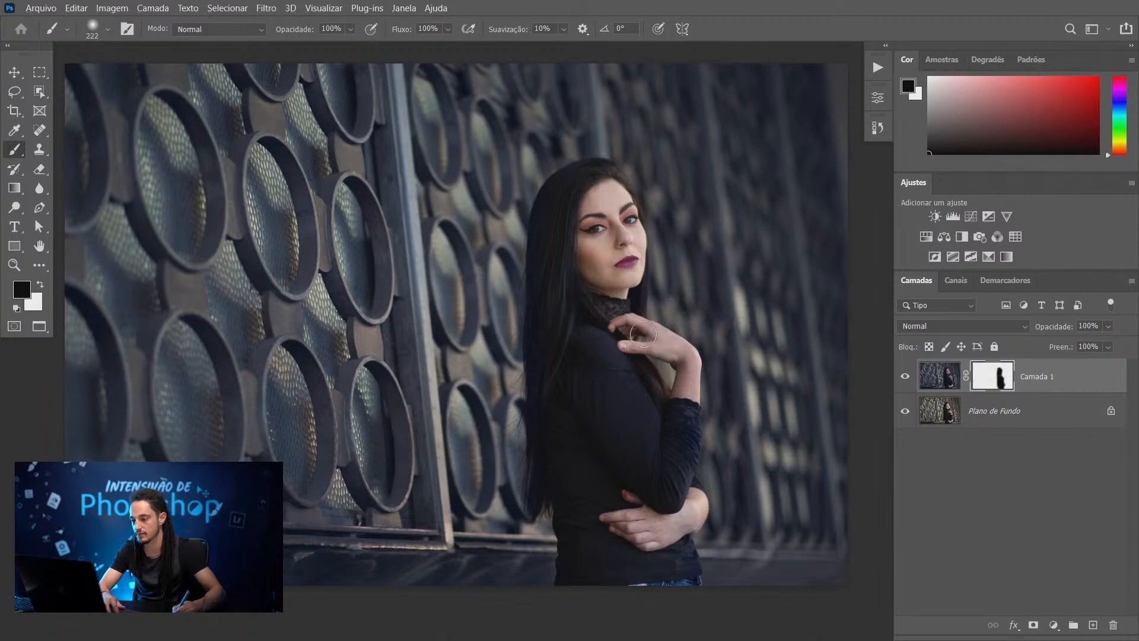
{"action": "key", "text": "x"}
{"action": "left_click_drag", "start_coordinate": [670, 379], "coordinate": [654, 380]}
{"action": "left_click_drag", "start_coordinate": [834, 356], "coordinate": [460, 292]}
{"action": "left_click_drag", "start_coordinate": [497, 253], "coordinate": [595, 244]}
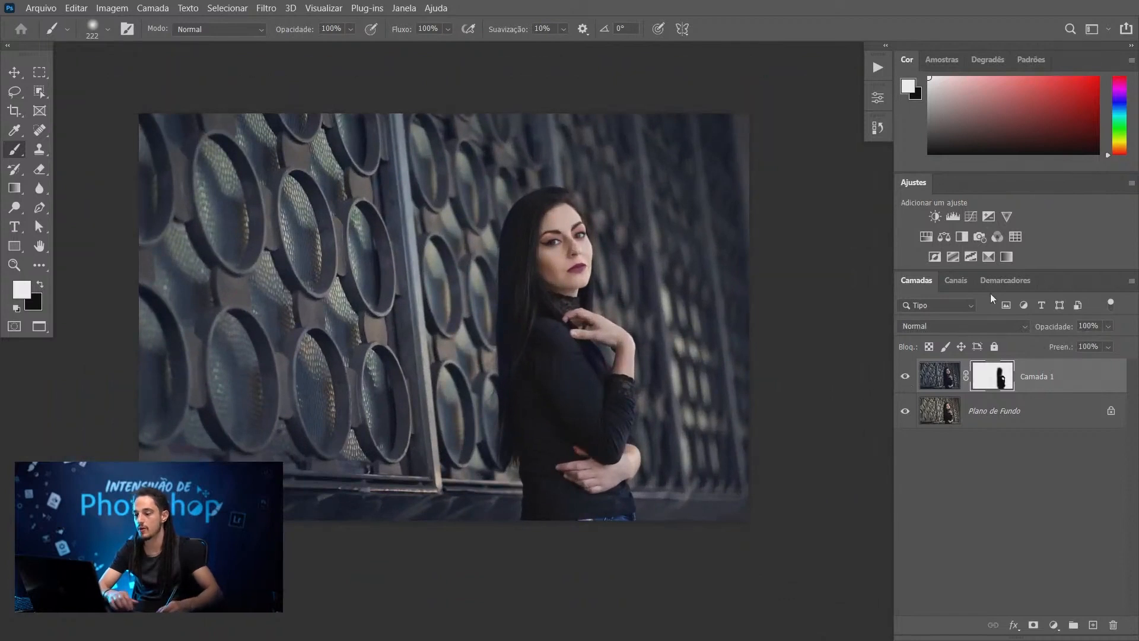
Compare the portrait with and without the masked blue grading of Camada 1
{"action": "left_click", "coordinate": [905, 377]}
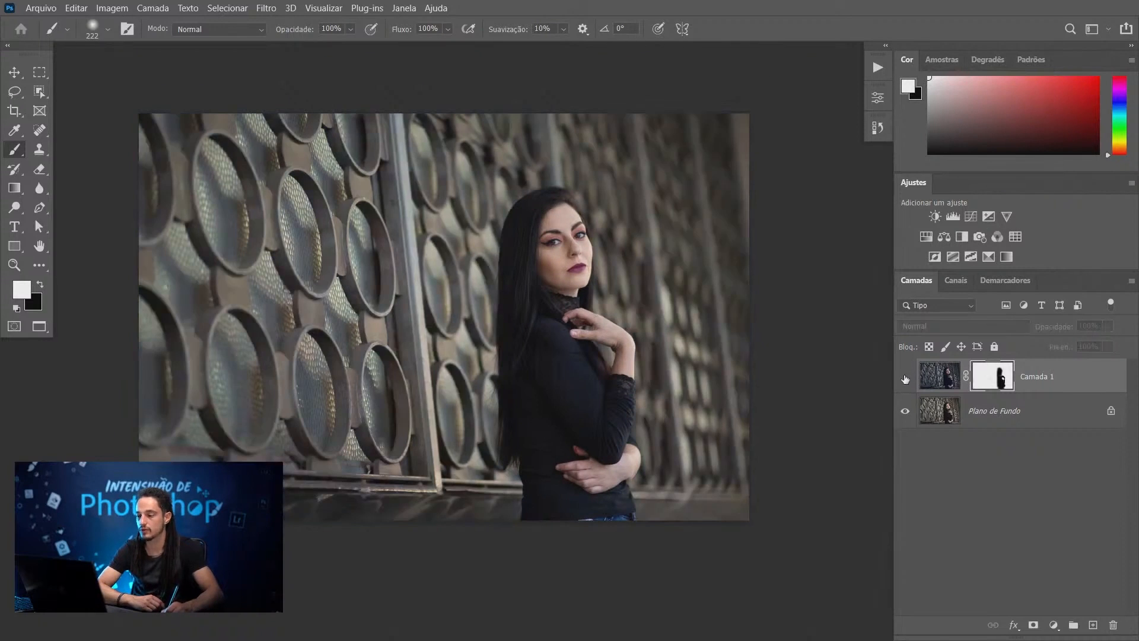
{"action": "left_click", "coordinate": [906, 378]}
{"action": "left_click", "coordinate": [905, 378]}
{"action": "left_click", "coordinate": [906, 378]}
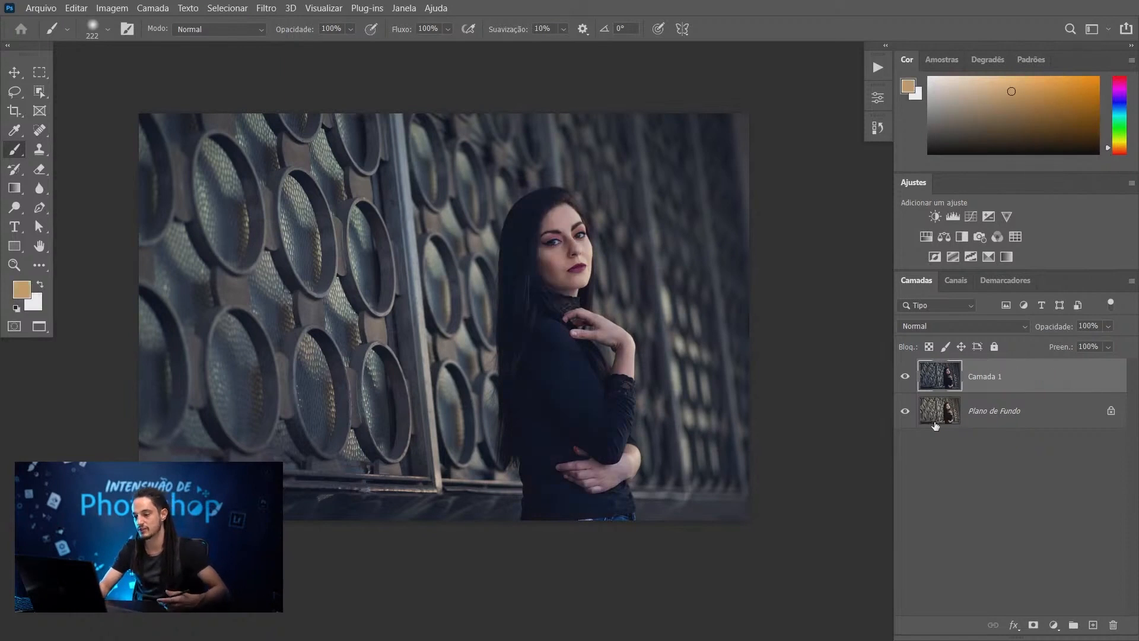
Delete Camada 1 and set the foreground color to the dark brown #403c36 sampled from the photo's base below the wall
{"action": "key", "text": "Delete"}
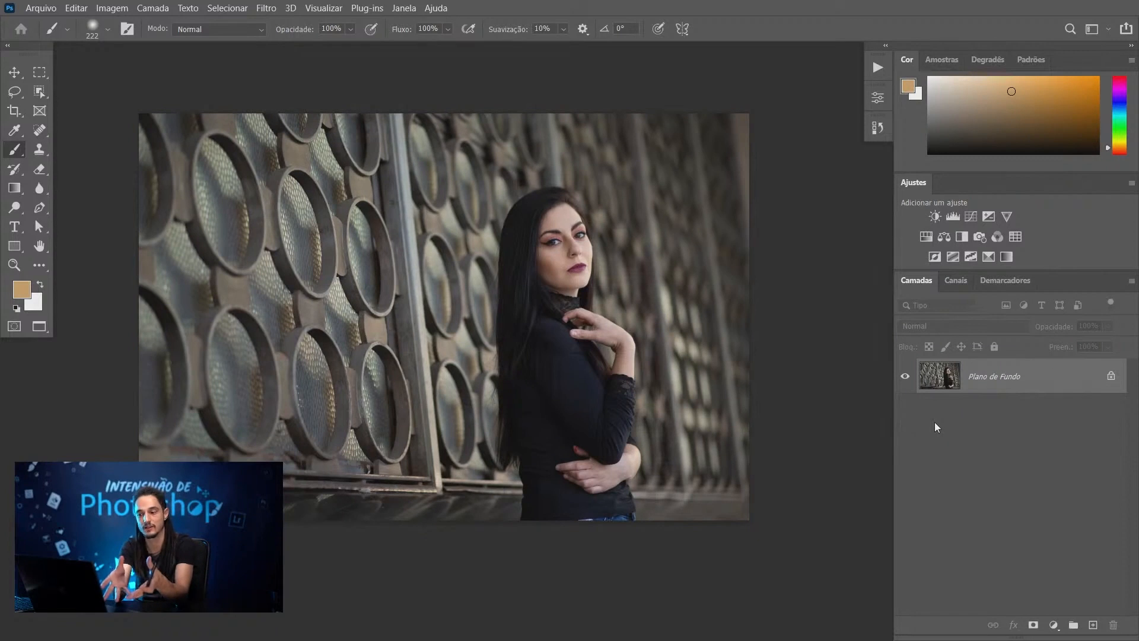
{"action": "left_click", "coordinate": [17, 297]}
{"action": "left_click_drag", "start_coordinate": [518, 95], "coordinate": [528, 108]}
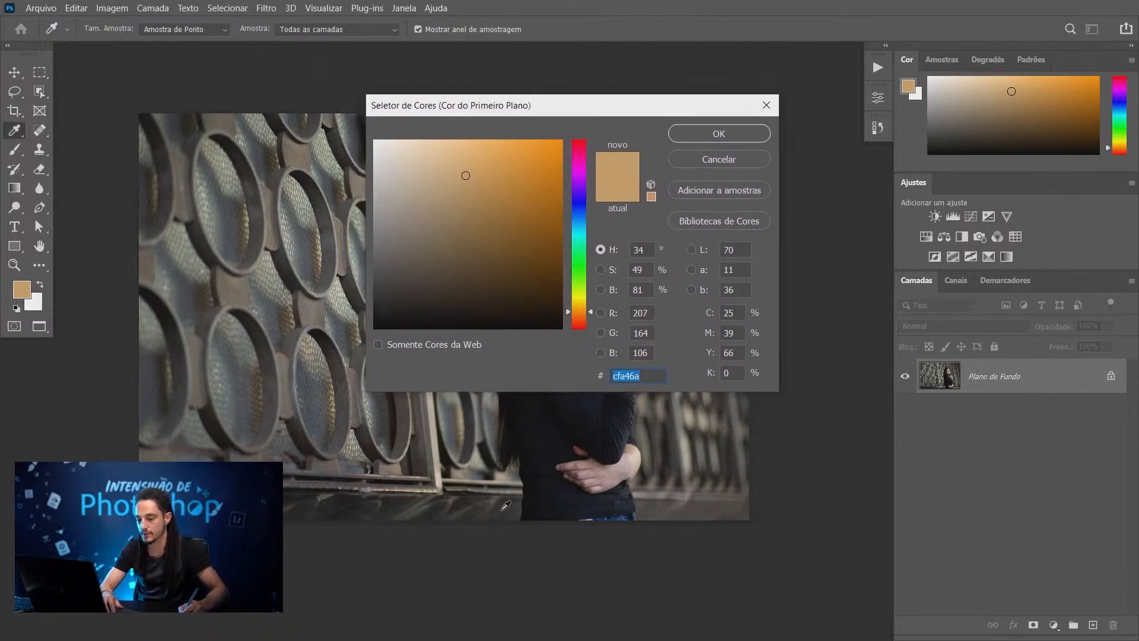
{"action": "left_click_drag", "start_coordinate": [482, 507], "coordinate": [426, 506]}
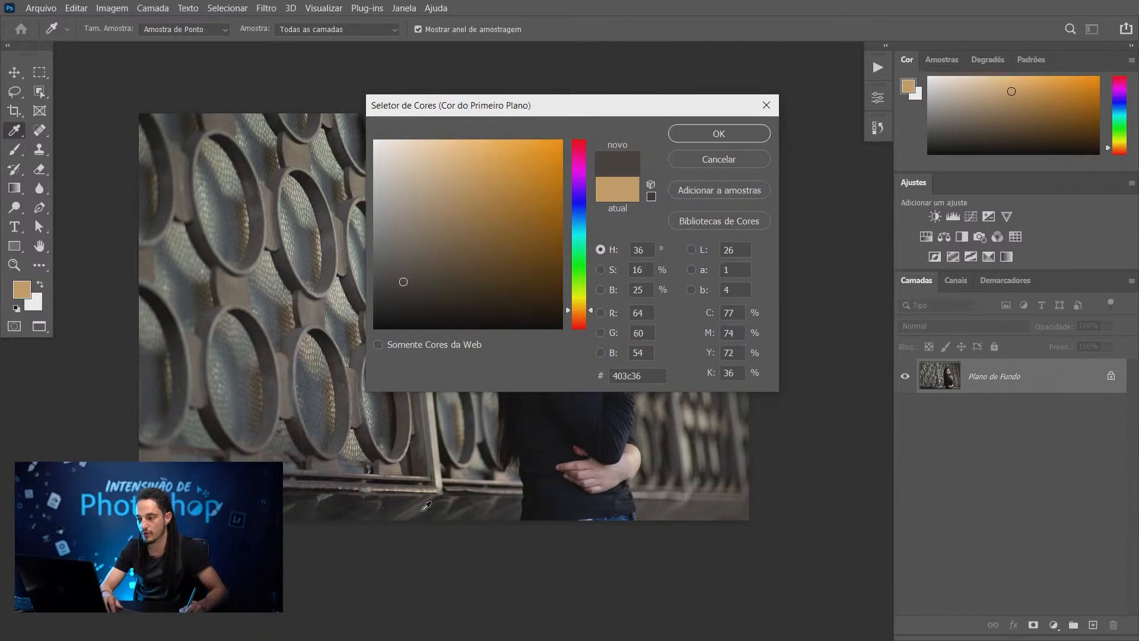
{"action": "left_click", "coordinate": [707, 131]}
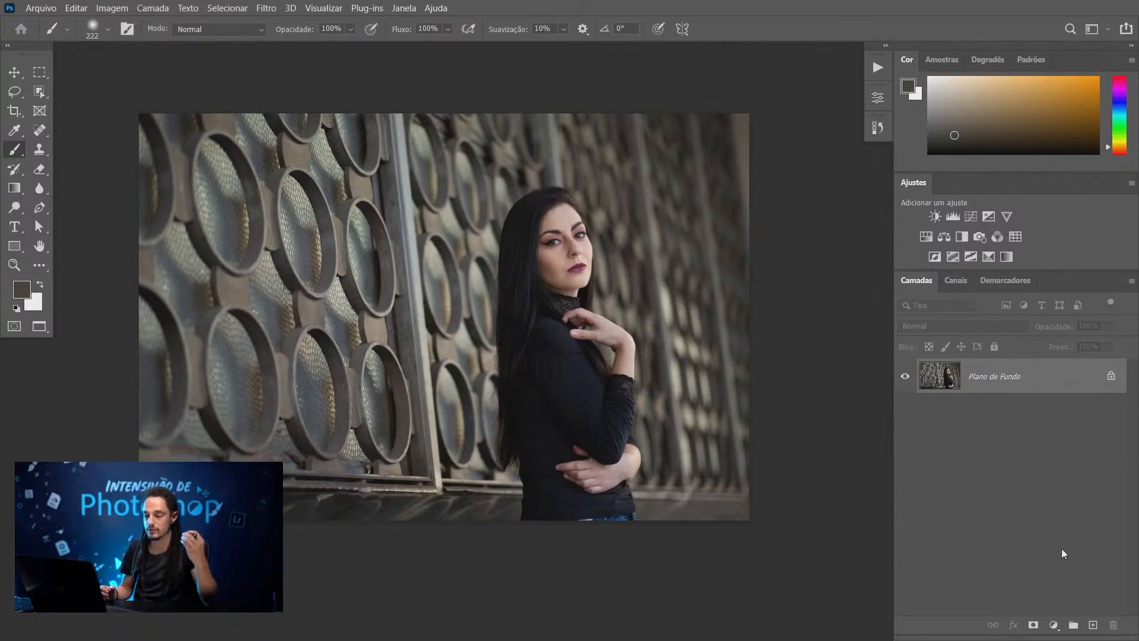
Add a new empty layer above Plano de Fundo, keeping #403c36 as the foreground color
{"action": "key", "text": "ctrl+j"}
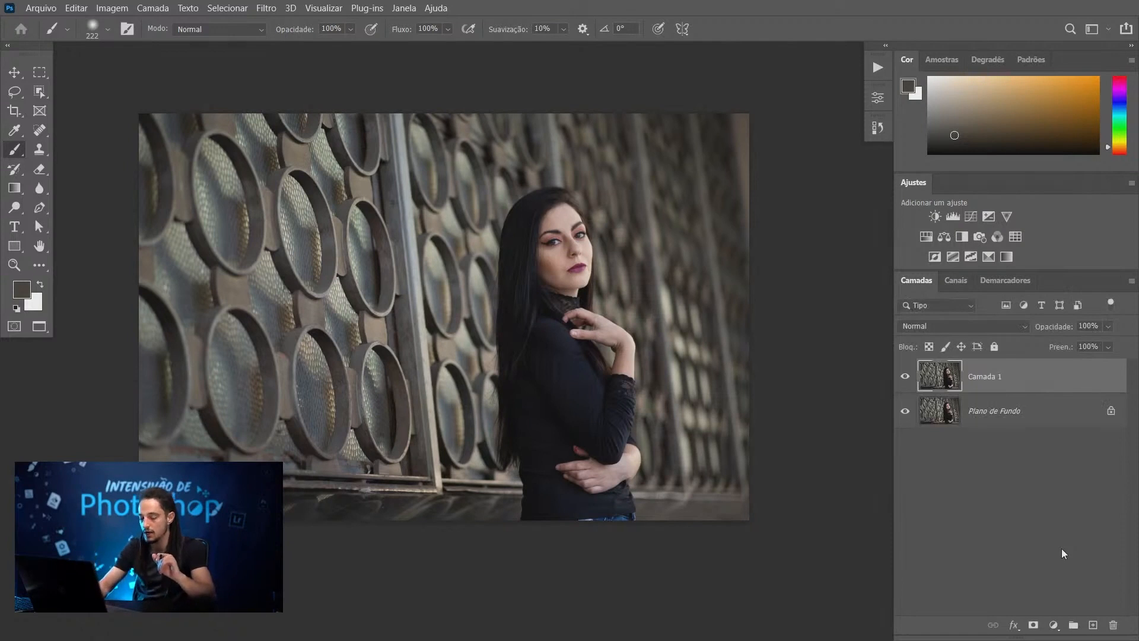
{"action": "key", "text": "ctrl+z"}
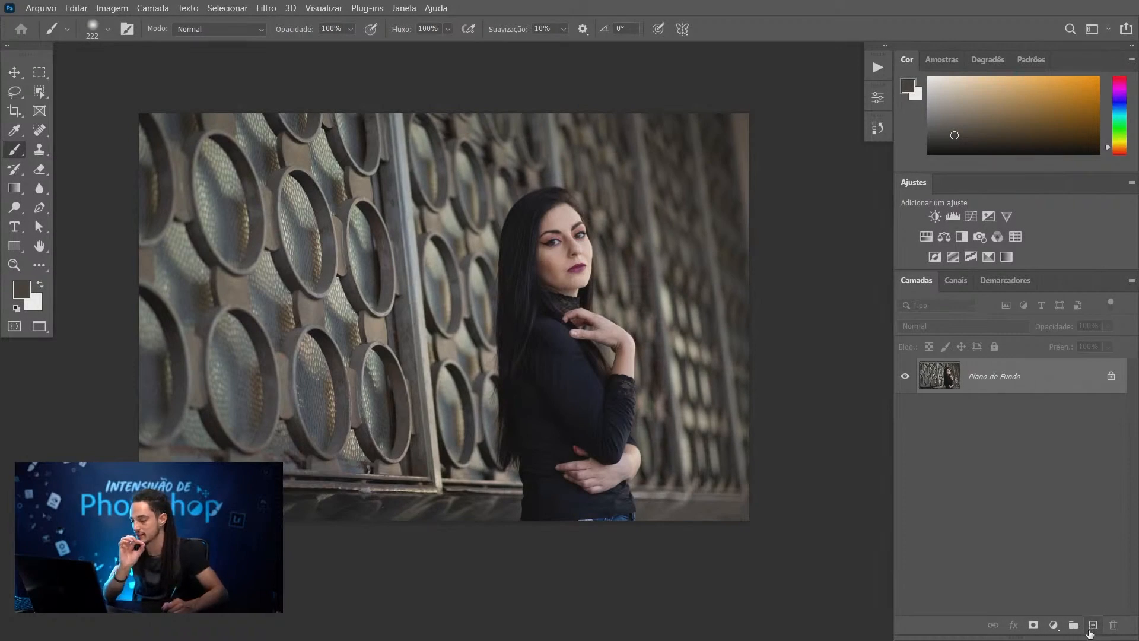
{"action": "left_click", "coordinate": [1091, 629]}
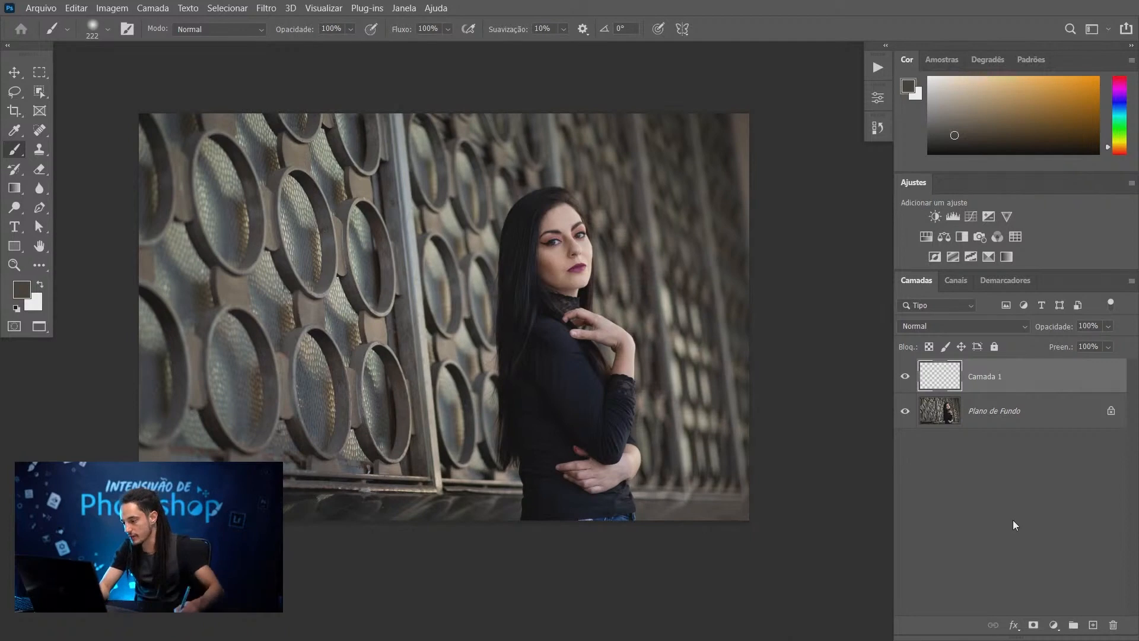
{"action": "left_click", "coordinate": [21, 290]}
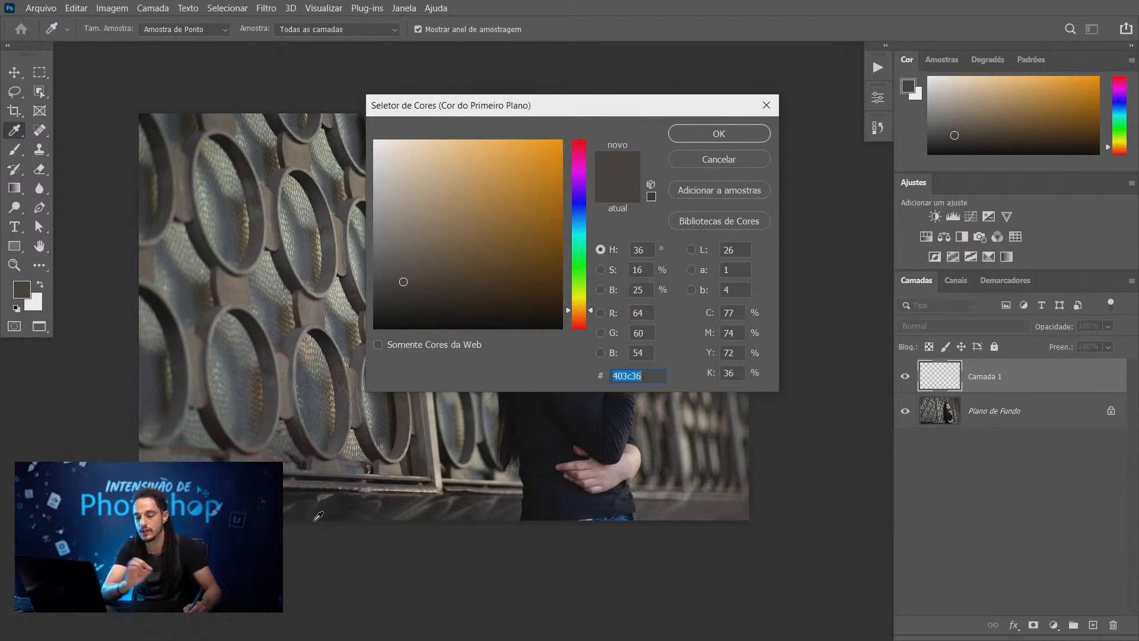
{"action": "left_click", "coordinate": [719, 134]}
{"action": "key", "text": "b"}
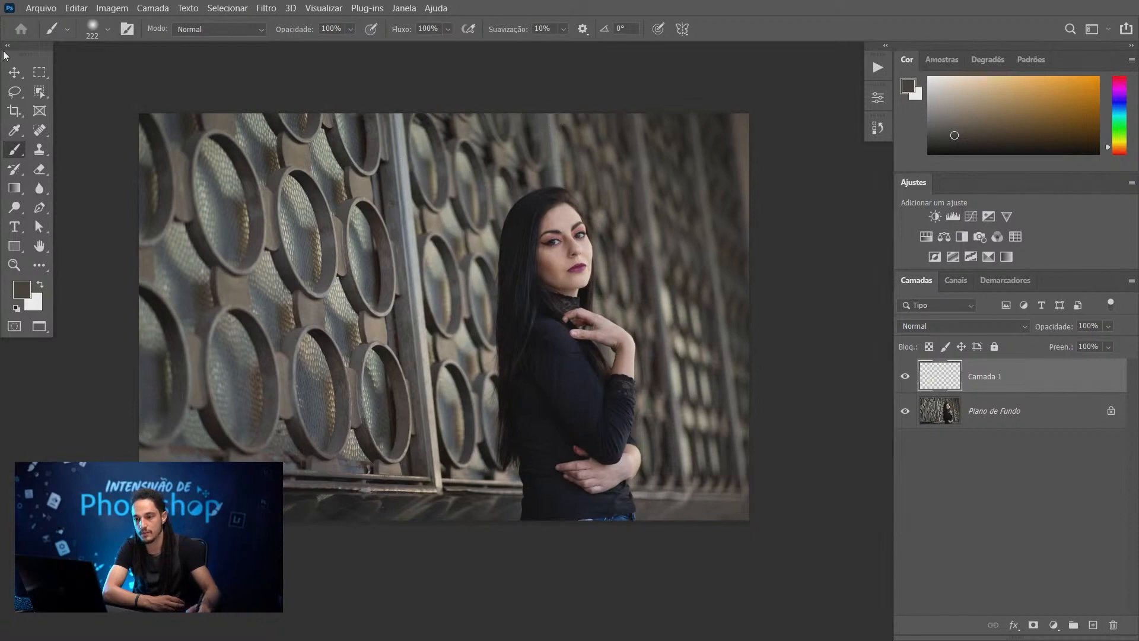
Fill the empty Camada 1 with the foreground color in Normal mode at 100% opacity
{"action": "left_click", "coordinate": [77, 9]}
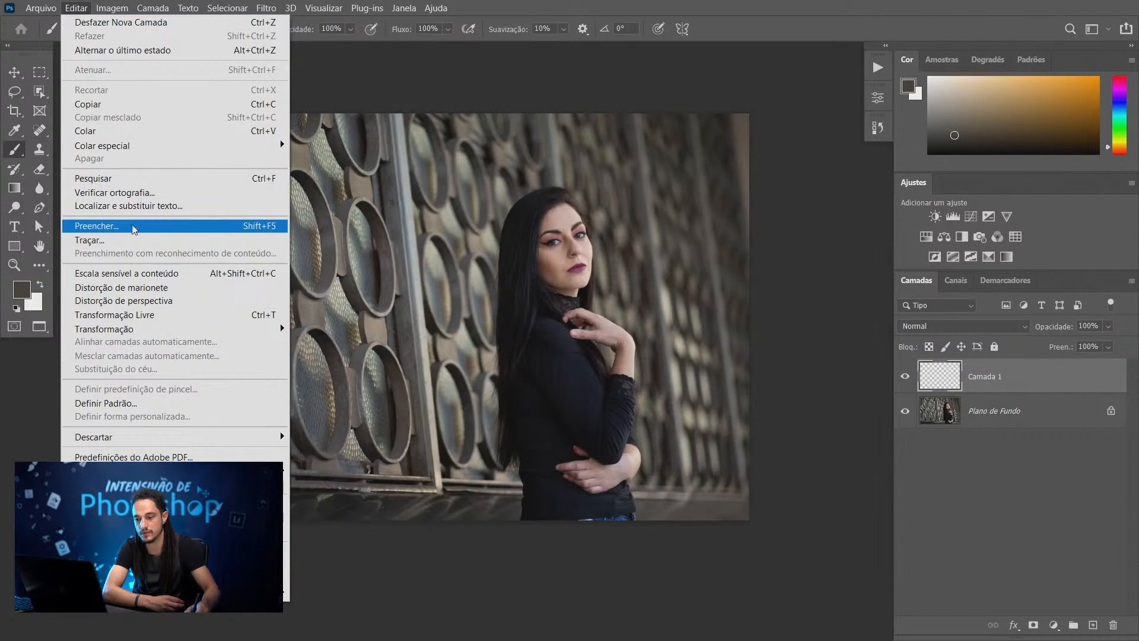
{"action": "left_click", "coordinate": [259, 226]}
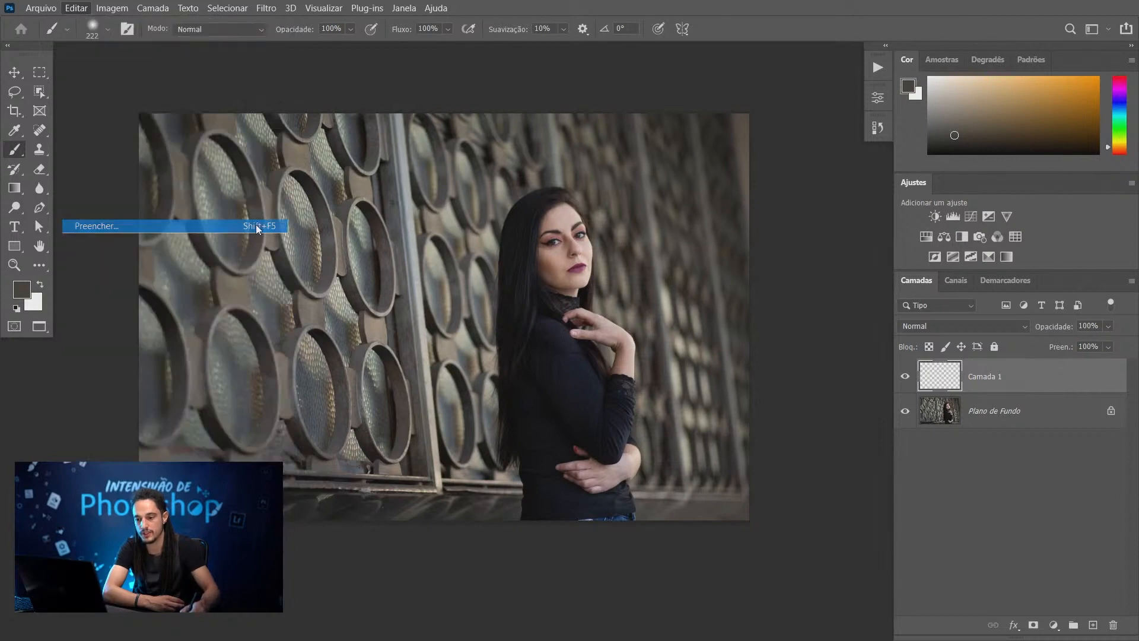
{"action": "left_click_drag", "start_coordinate": [515, 126], "coordinate": [314, 76]}
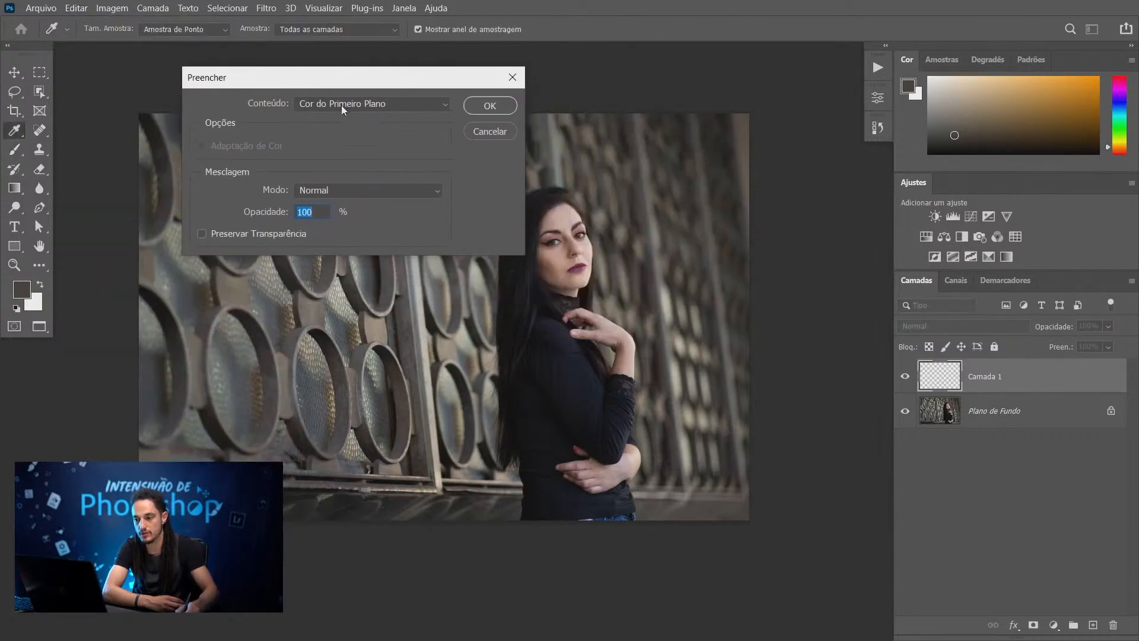
{"action": "left_click", "coordinate": [490, 105]}
{"action": "key", "text": "b"}
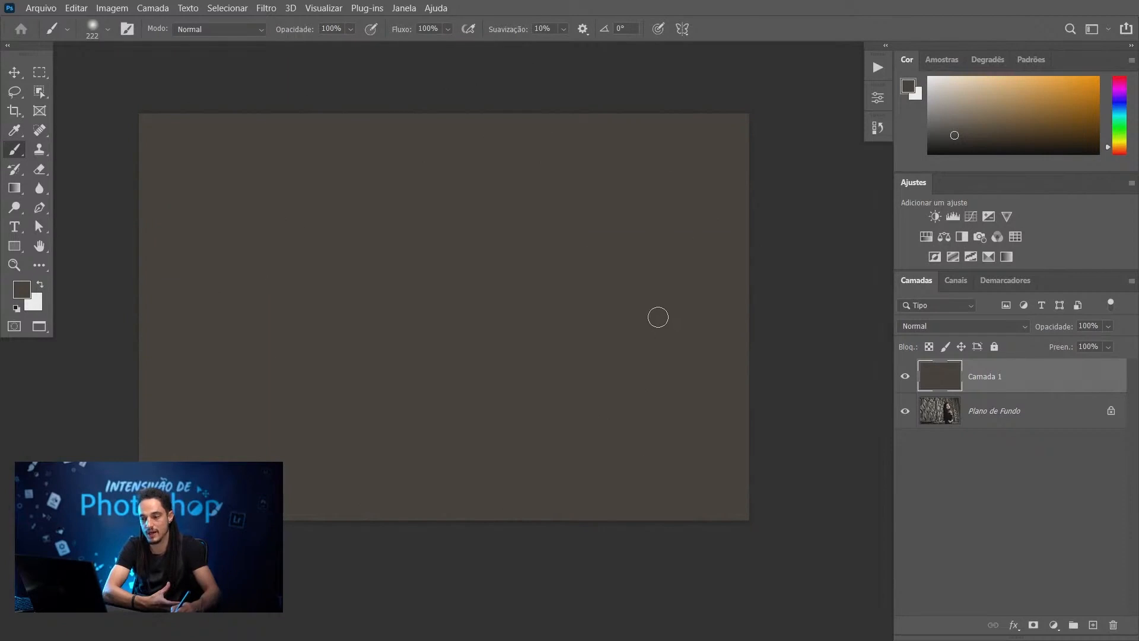
Add a white layer mask to Camada 1 and set the brush to size 3315 with 10% flow
{"action": "left_click", "coordinate": [1033, 627]}
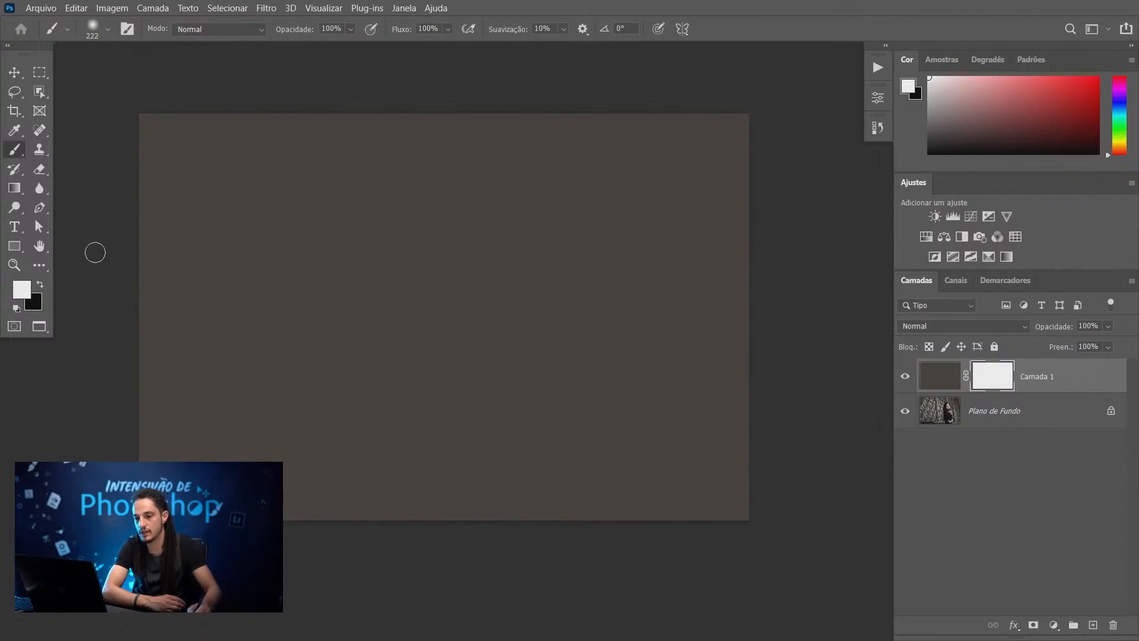
{"action": "left_click_drag", "start_coordinate": [382, 257], "coordinate": [736, 291]}
{"action": "left_click_drag", "start_coordinate": [465, 311], "coordinate": [376, 307]}
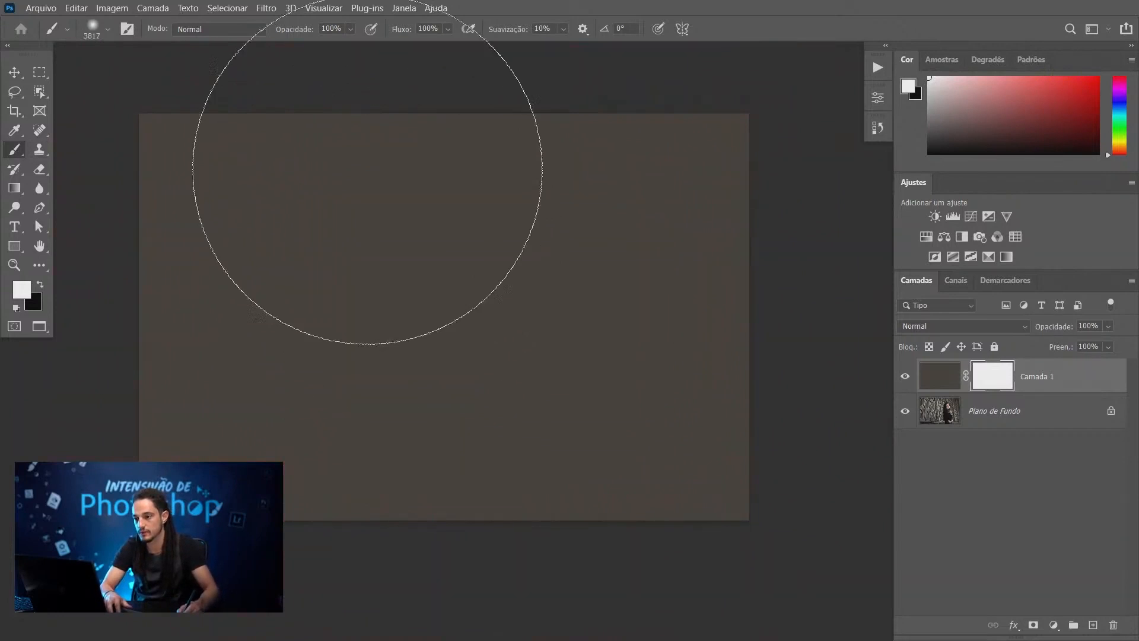
{"action": "left_click_drag", "start_coordinate": [475, 300], "coordinate": [438, 294]}
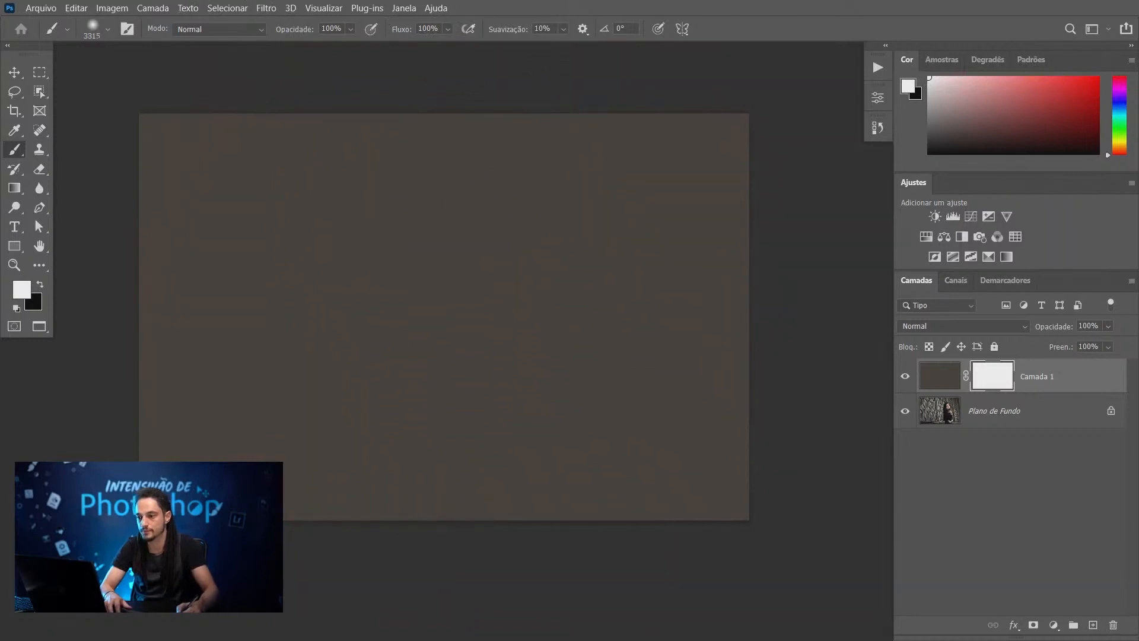
{"action": "left_click", "coordinate": [447, 30]}
{"action": "left_click", "coordinate": [445, 31]}
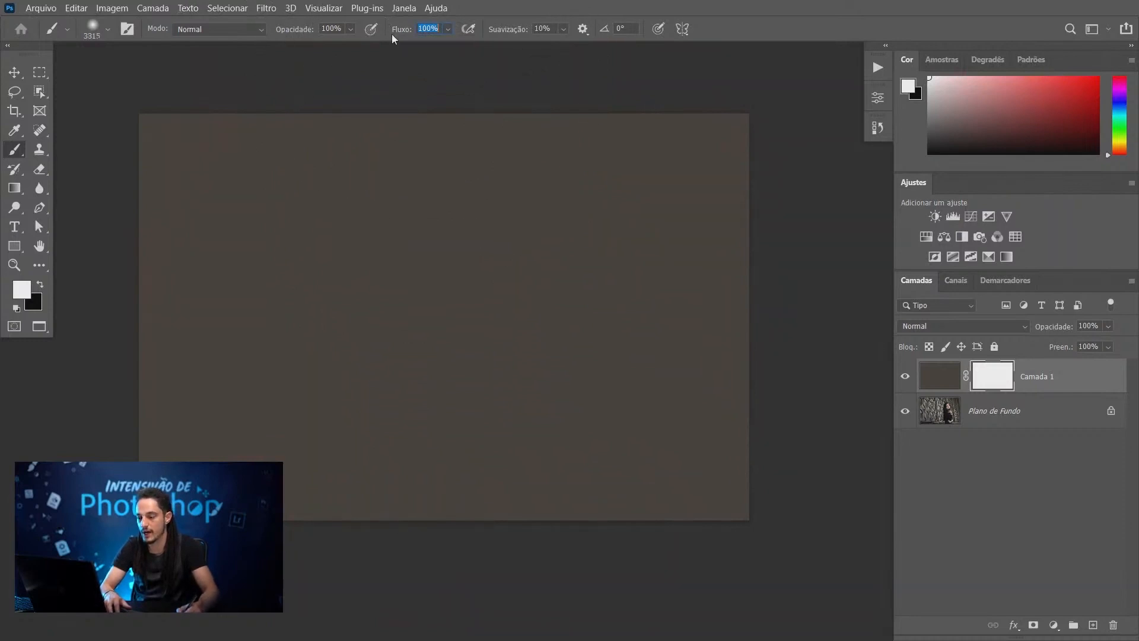
{"action": "scroll", "coordinate": [423, 55], "scroll_direction": "down", "scroll_amount": 1}
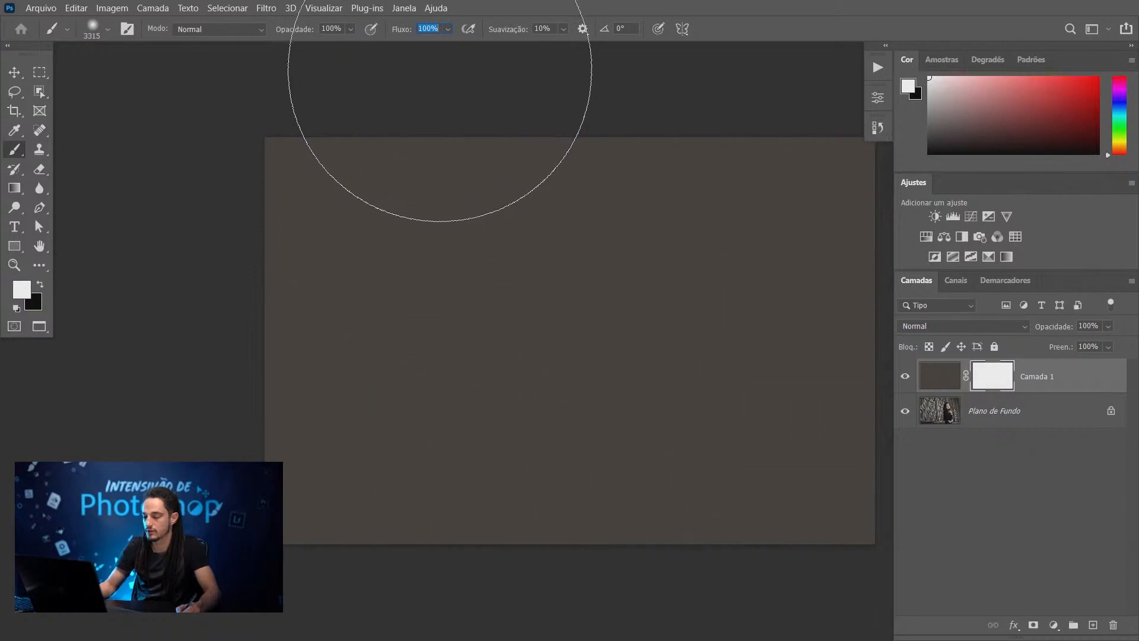
{"action": "type", "text": "10"}
{"action": "key", "text": "Return"}
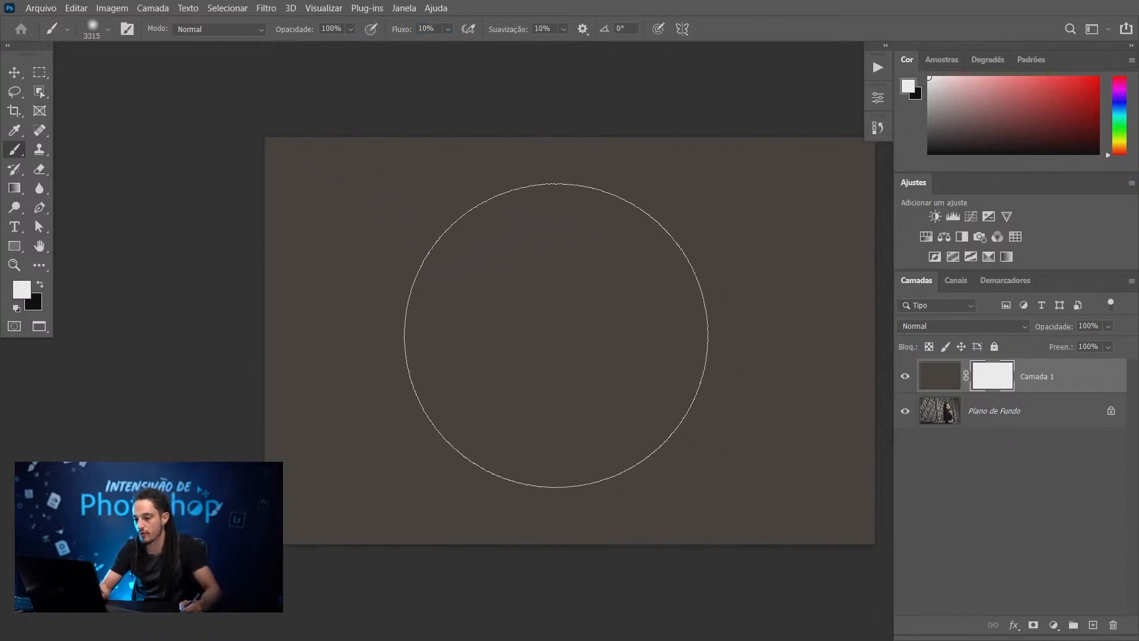
Paint black softly on Camada 1's mask to reveal the woman and nearby wall, touching up the surroundings in white at size 3349
{"action": "key", "text": "x"}
{"action": "mouse_move", "coordinate": [559, 331]}
{"action": "left_mouse_down"}
{"action": "mouse_move", "coordinate": [543, 315]}
{"action": "mouse_move", "coordinate": [651, 330]}
{"action": "mouse_move", "coordinate": [676, 310]}
{"action": "mouse_move", "coordinate": [613, 300]}
{"action": "mouse_move", "coordinate": [445, 310]}
{"action": "mouse_move", "coordinate": [403, 346]}
{"action": "mouse_move", "coordinate": [552, 382]}
{"action": "mouse_move", "coordinate": [707, 382]}
{"action": "mouse_move", "coordinate": [689, 279]}
{"action": "mouse_move", "coordinate": [595, 294]}
{"action": "mouse_move", "coordinate": [670, 300]}
{"action": "mouse_move", "coordinate": [747, 285]}
{"action": "mouse_move", "coordinate": [694, 323]}
{"action": "mouse_move", "coordinate": [518, 317]}
{"action": "mouse_move", "coordinate": [483, 237]}
{"action": "mouse_move", "coordinate": [696, 283]}
{"action": "mouse_move", "coordinate": [671, 314]}
{"action": "mouse_move", "coordinate": [687, 320]}
{"action": "mouse_move", "coordinate": [216, 323]}
{"action": "mouse_move", "coordinate": [539, 323]}
{"action": "mouse_move", "coordinate": [705, 530]}
{"action": "left_mouse_up"}
{"action": "left_click_drag", "start_coordinate": [517, 334], "coordinate": [321, 359]}
{"action": "left_click_drag", "start_coordinate": [509, 287], "coordinate": [579, 287]}
{"action": "left_click_drag", "start_coordinate": [398, 397], "coordinate": [368, 146]}
{"action": "left_click_drag", "start_coordinate": [345, 257], "coordinate": [296, 260]}
{"action": "left_click_drag", "start_coordinate": [436, 294], "coordinate": [431, 304]}
{"action": "left_click_drag", "start_coordinate": [301, 155], "coordinate": [480, 410]}
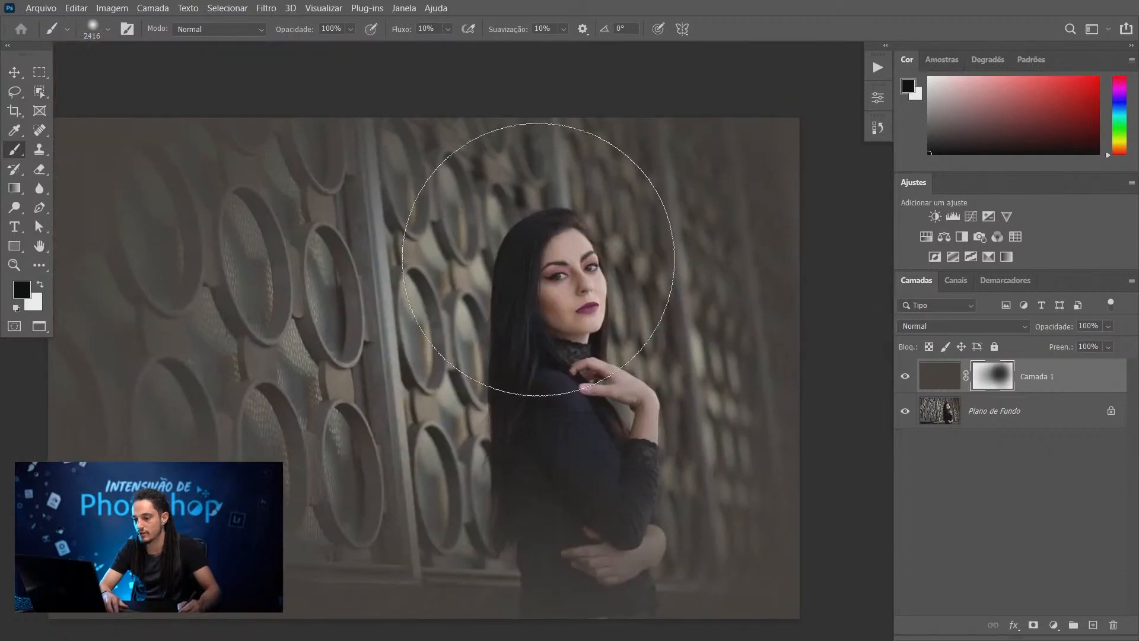
{"action": "key", "text": "x"}
{"action": "left_click_drag", "start_coordinate": [361, 273], "coordinate": [411, 274]}
{"action": "left_click_drag", "start_coordinate": [392, 296], "coordinate": [374, 346]}
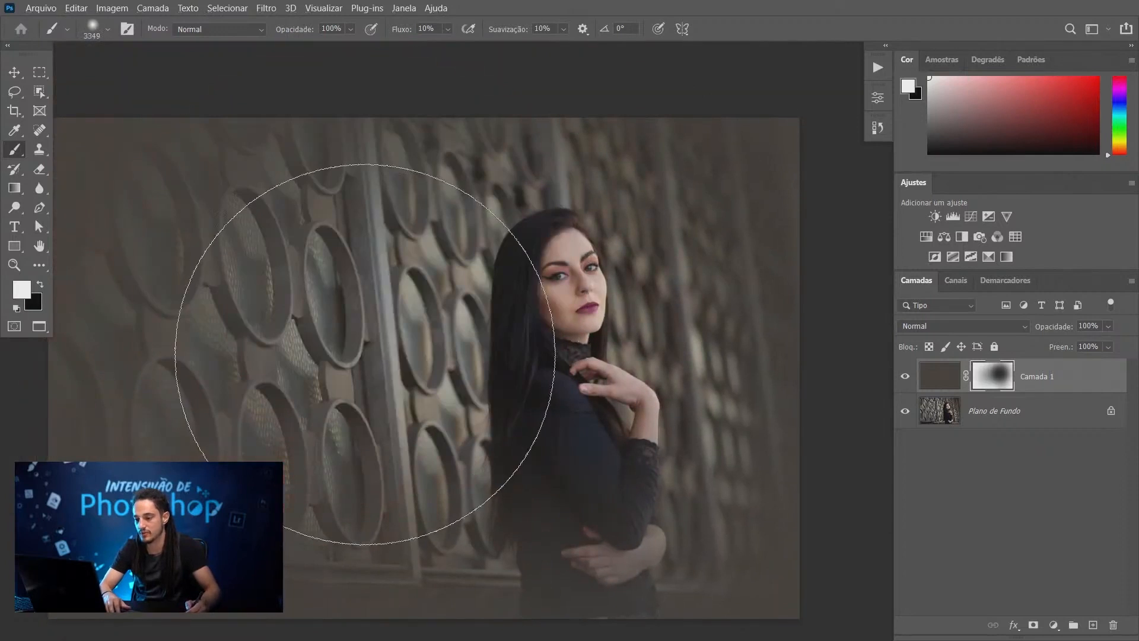
Set Camada 1's blend mode to Multiplicação
{"action": "left_click", "coordinate": [931, 326]}
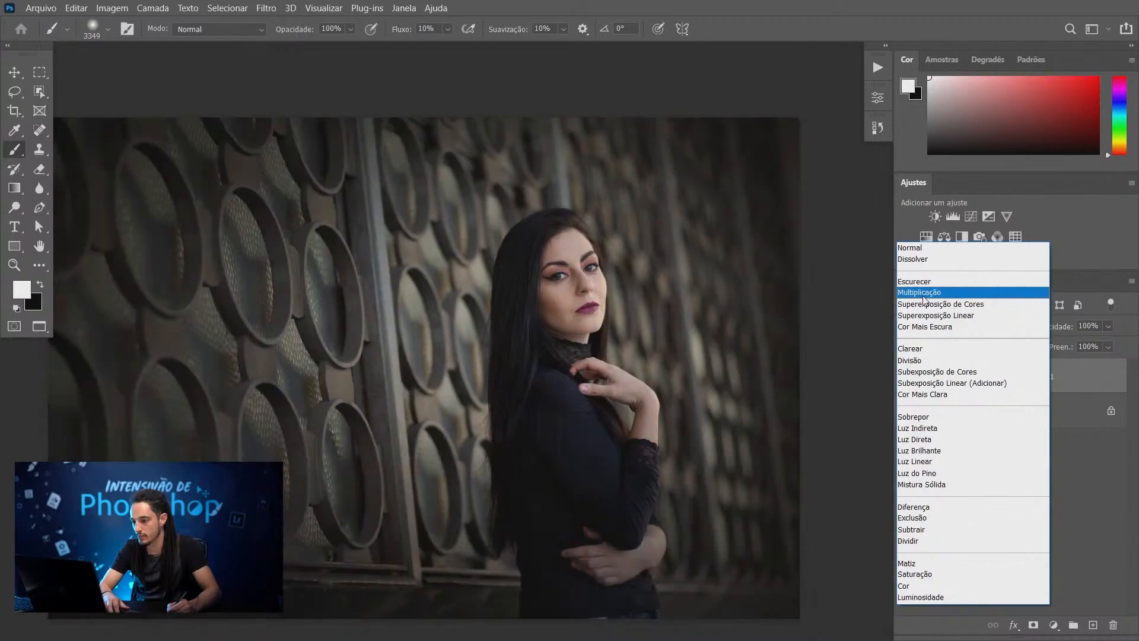
{"action": "left_click", "coordinate": [923, 294]}
{"action": "mouse_move", "coordinate": [657, 335]}
{"action": "left_mouse_down"}
{"action": "mouse_move", "coordinate": [585, 336]}
{"action": "mouse_move", "coordinate": [599, 336]}
{"action": "left_mouse_up"}
{"action": "key", "text": "Return"}
Compare the image with and without the brown vignette of Camada 1
{"action": "left_click", "coordinate": [906, 376]}
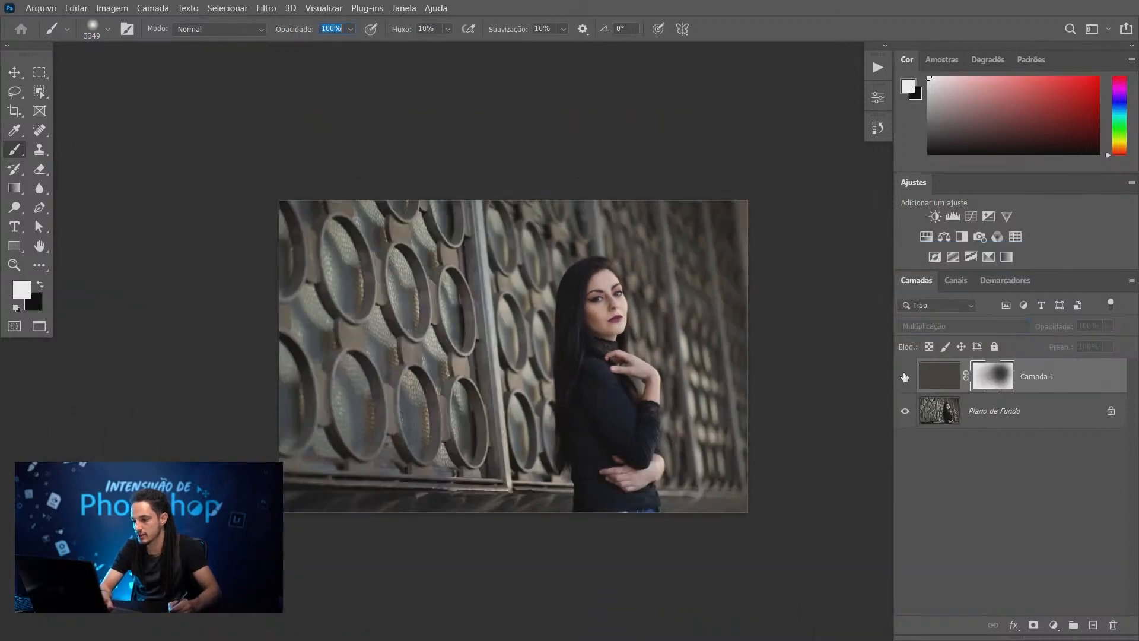
{"action": "left_click", "coordinate": [905, 376]}
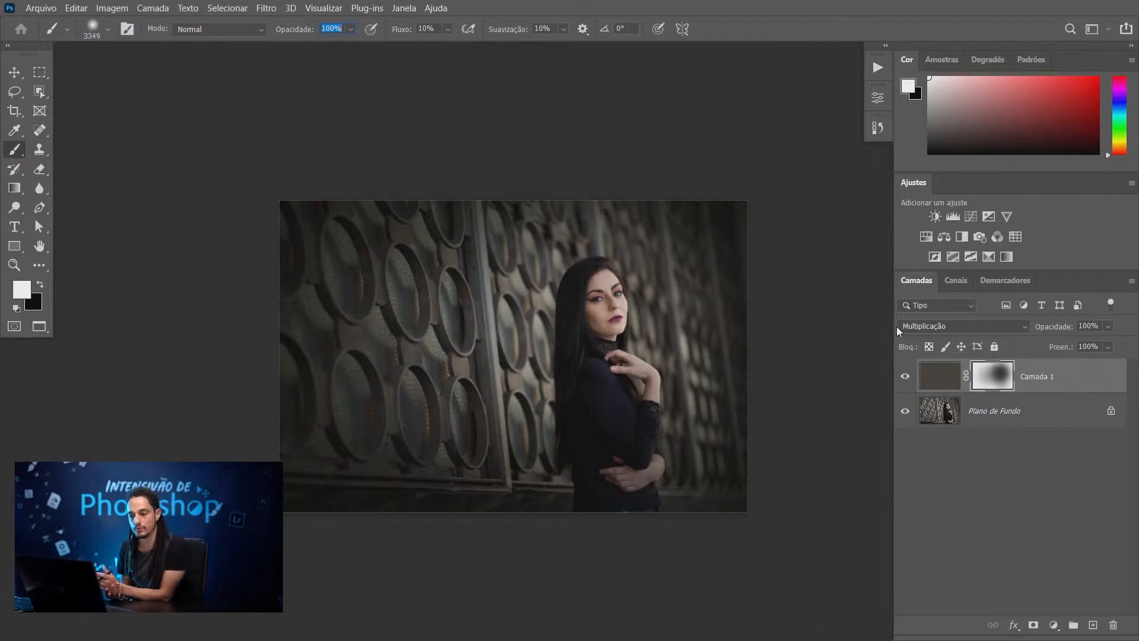
{"action": "left_click", "coordinate": [906, 377]}
{"action": "left_click", "coordinate": [907, 379]}
{"action": "left_click", "coordinate": [907, 379]}
{"action": "left_click", "coordinate": [906, 378]}
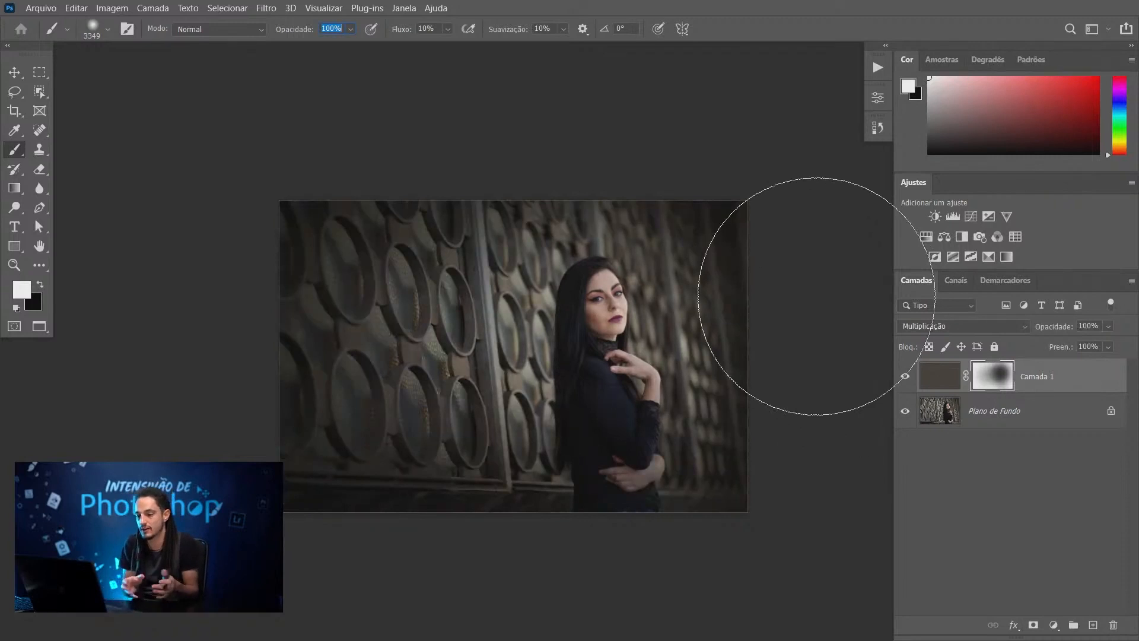
Lower Camada 1's opacity to 79%, compare the image with and without the layer, and reduce the opacity further to 70%
{"action": "left_click_drag", "start_coordinate": [1058, 330], "coordinate": [1053, 331]}
{"action": "left_click", "coordinate": [907, 379]}
{"action": "left_click", "coordinate": [907, 378]}
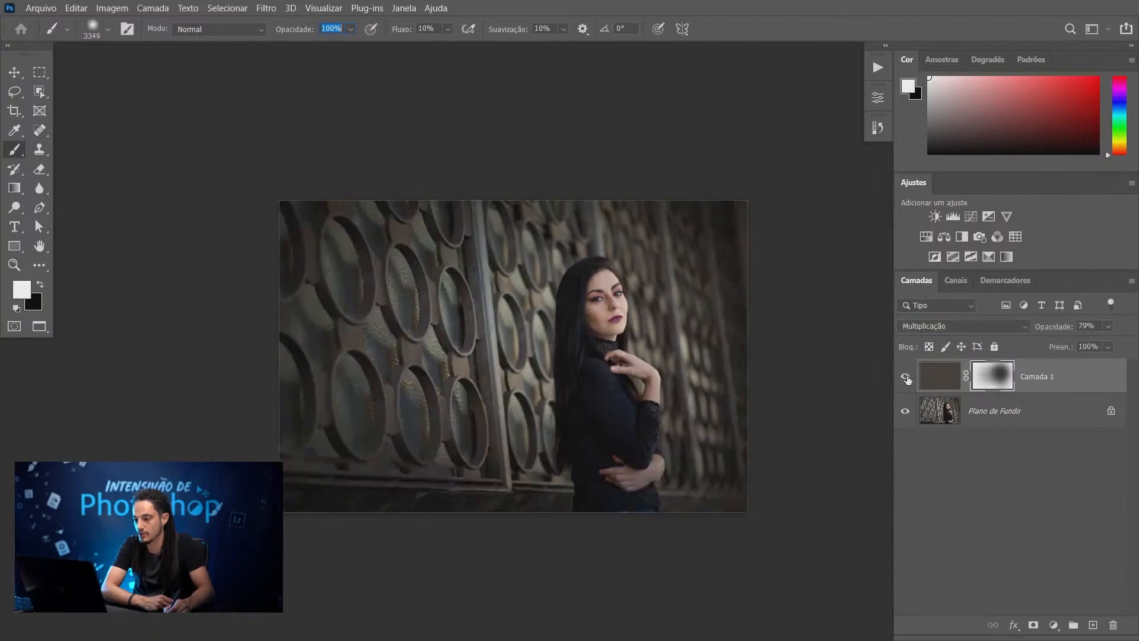
{"action": "left_click", "coordinate": [906, 378]}
{"action": "left_click", "coordinate": [905, 377]}
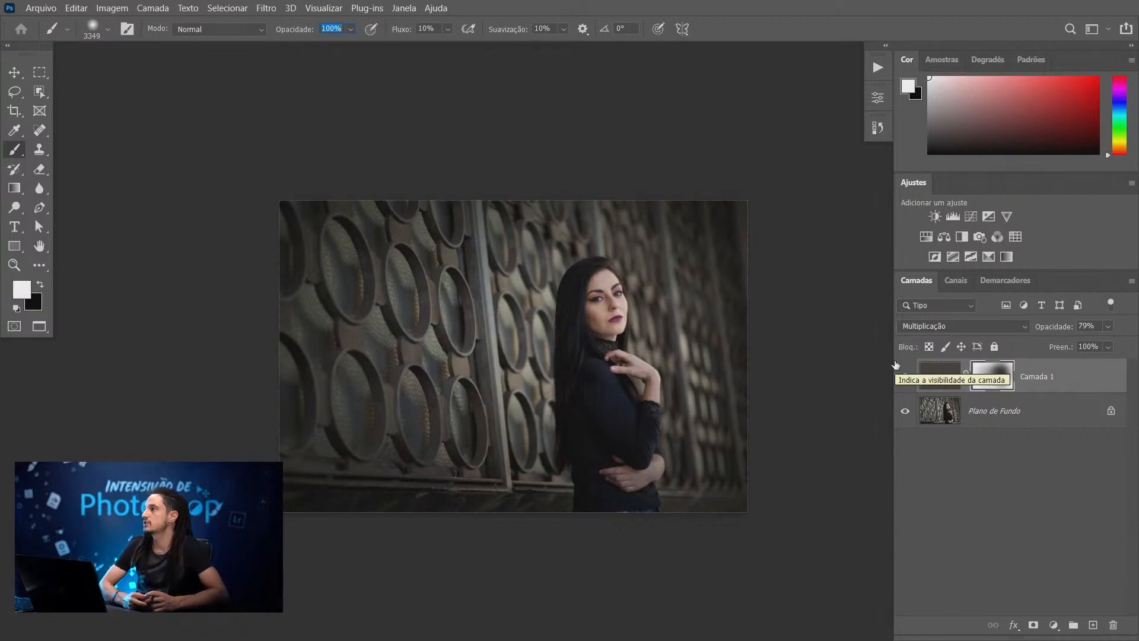
{"action": "left_click_drag", "start_coordinate": [1060, 328], "coordinate": [1052, 328]}
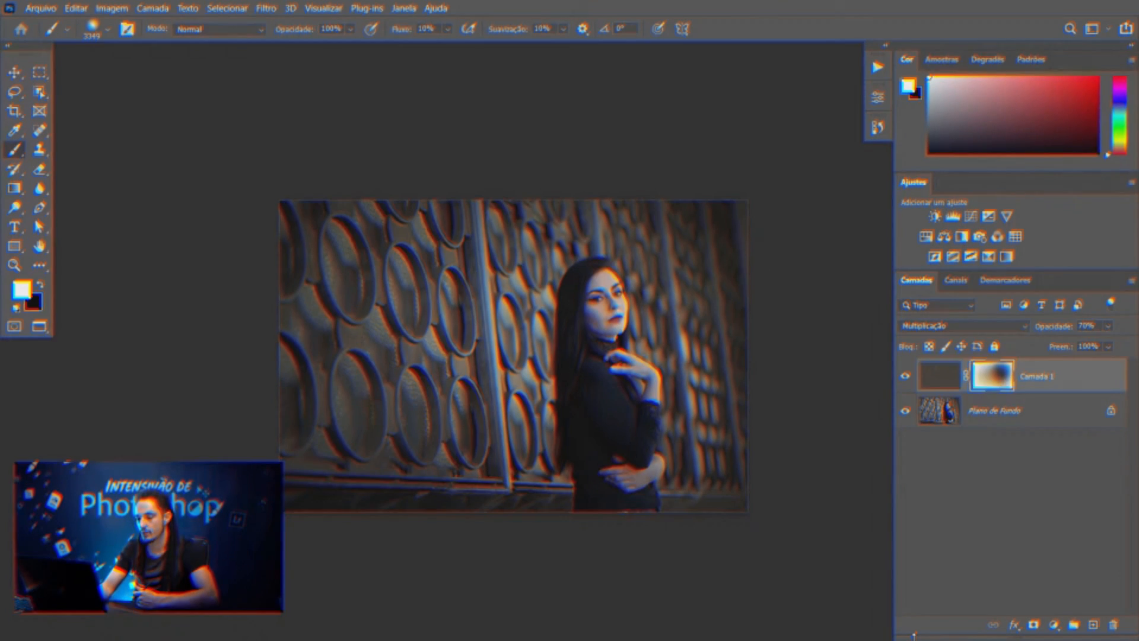
Replace Camada 1's painted mask with a new white mask and invert it to black
{"action": "key", "text": "Delete"}
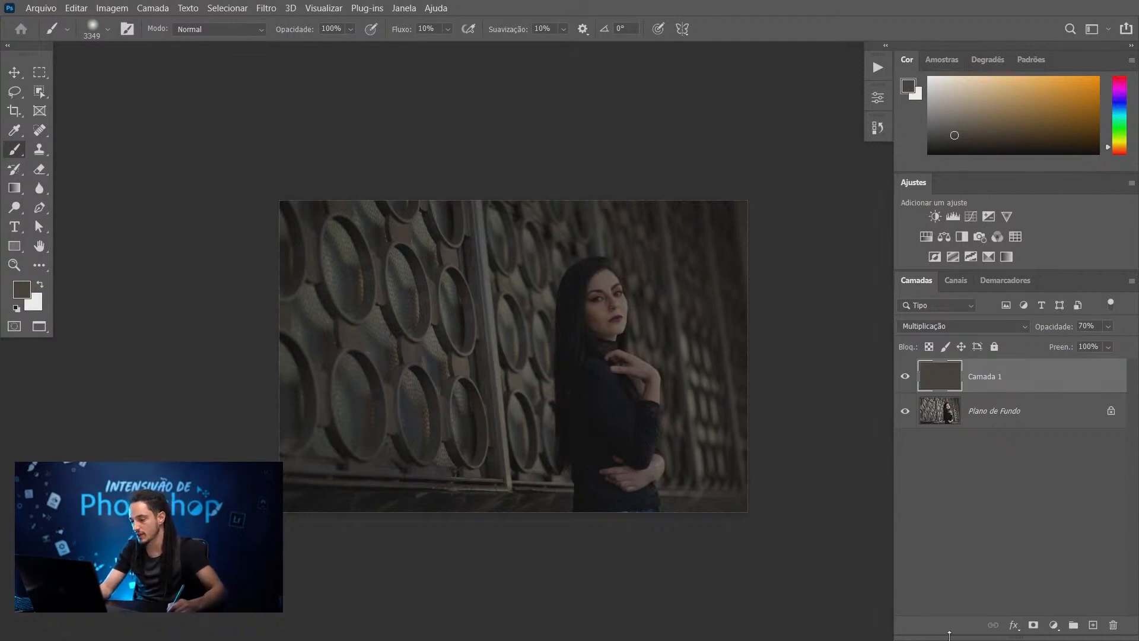
{"action": "left_click", "coordinate": [1033, 624]}
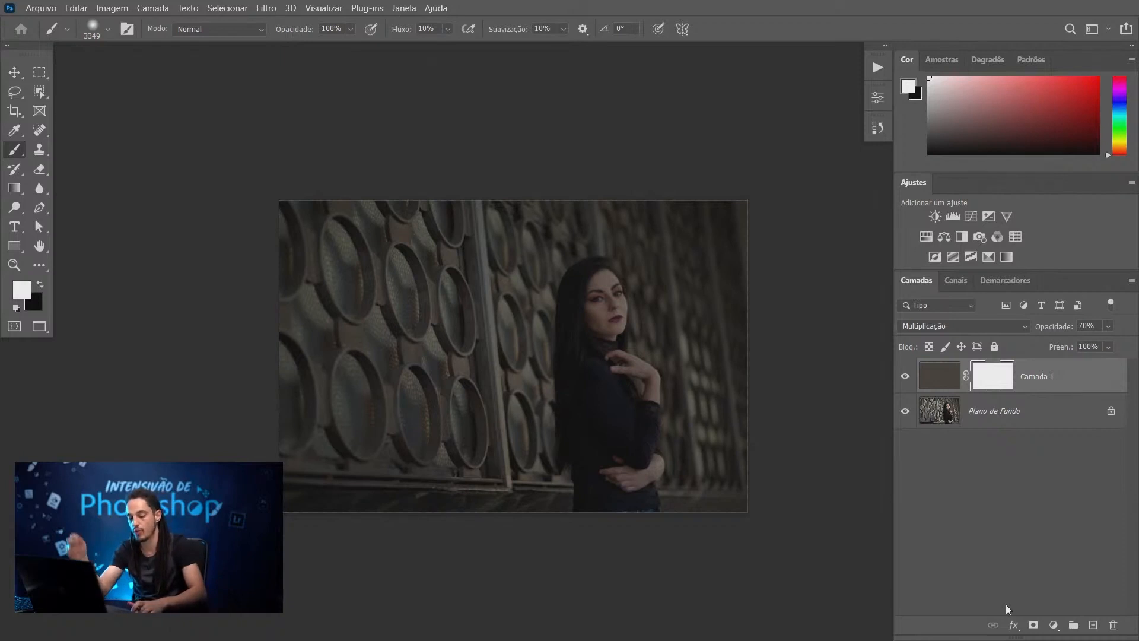
{"action": "key", "text": "ctrl+i"}
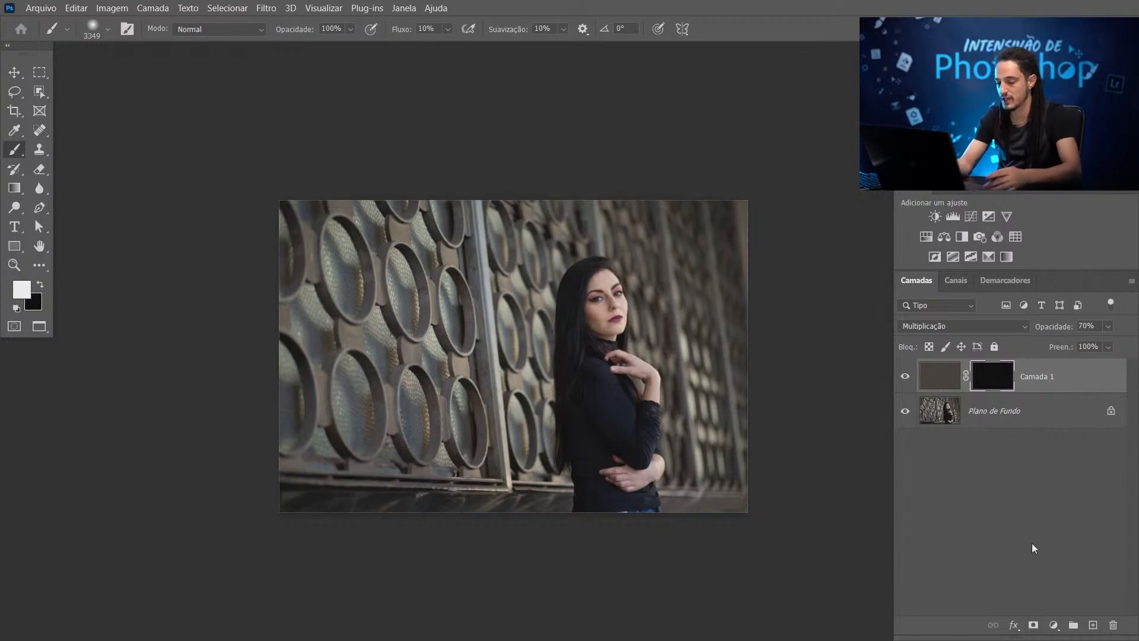
Delete Camada 1's mask and add one that is black from the start, hiding the whole layer
{"action": "key", "text": "Delete"}
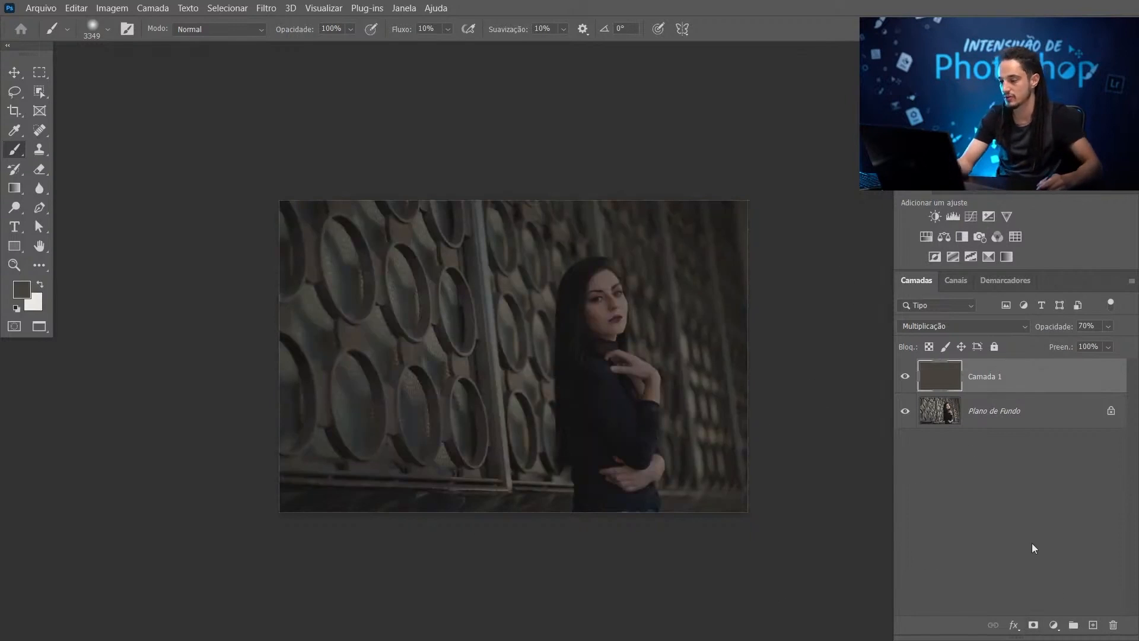
{"action": "left_click", "coordinate": [1033, 624], "text": "alt"}
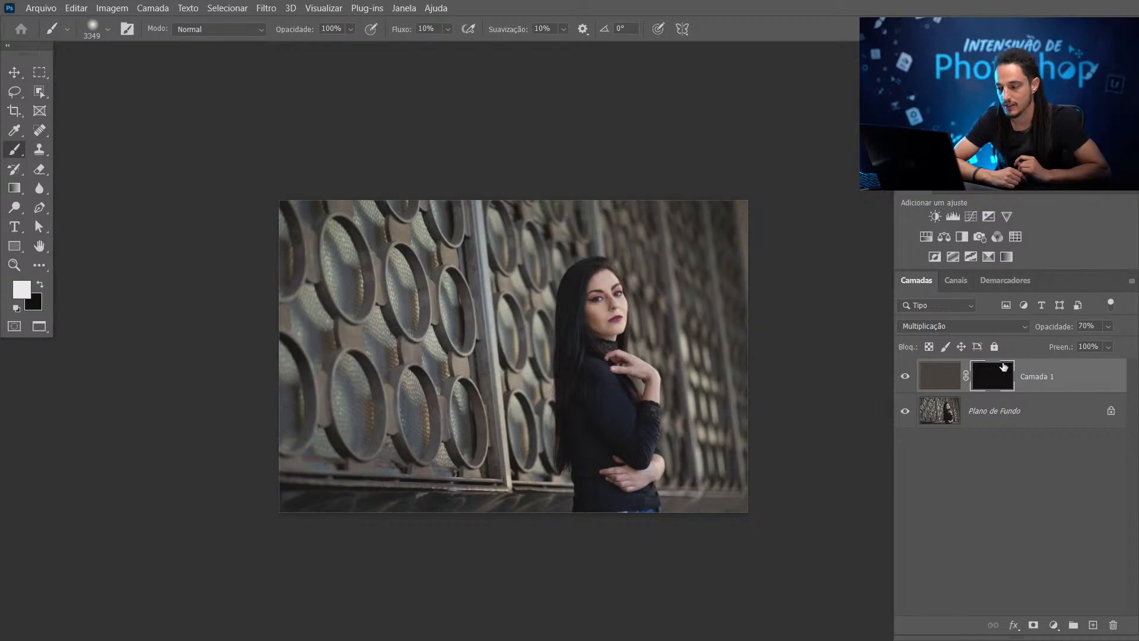